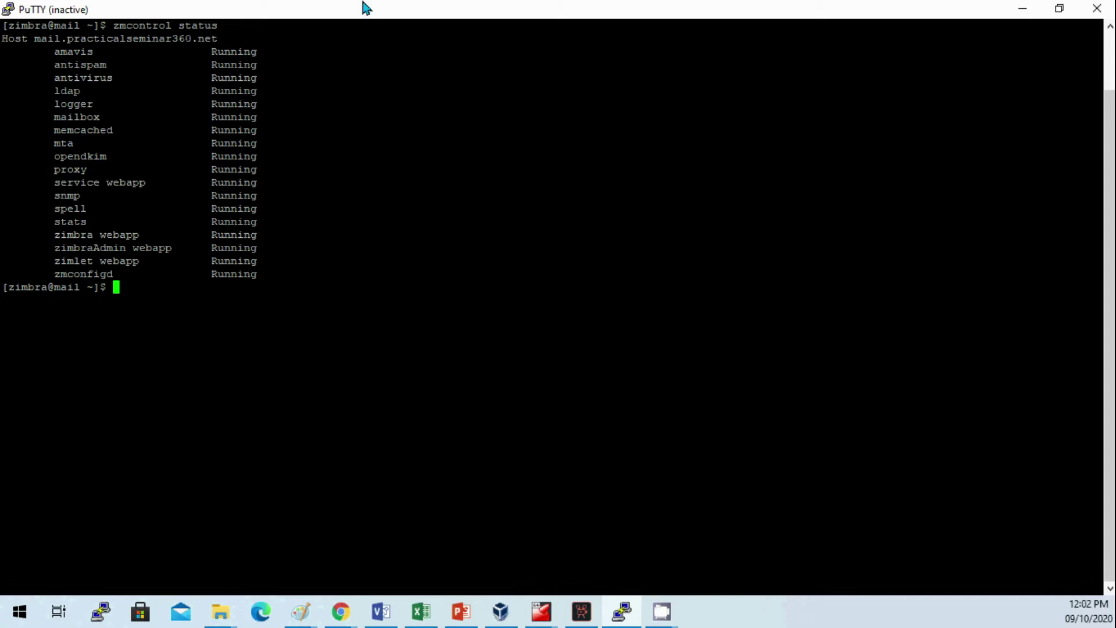
Step: Highlight the zmcontrol status output showing every Zimbra service, including zimbraAdmin webapp, as Running
{"action": "left_click_drag", "start_coordinate": [103, 26], "coordinate": [429, 269]}
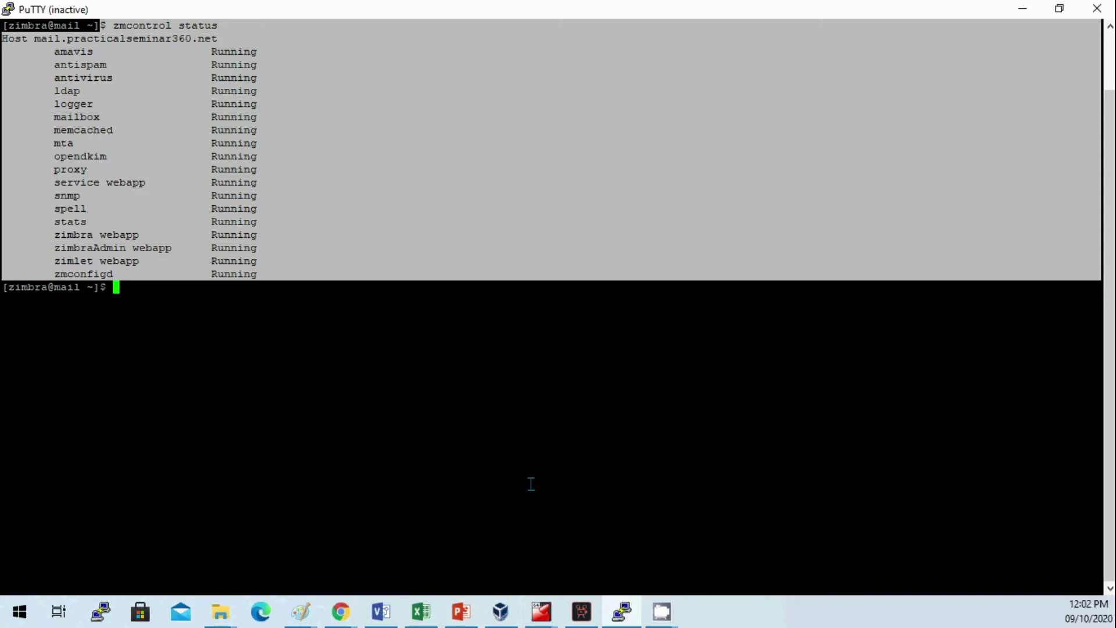
Step: In the pfSense VM shell (option 8), run easyrule to pass TCP port 18080 on WAN
{"action": "mouse_move", "coordinate": [551, 613]}
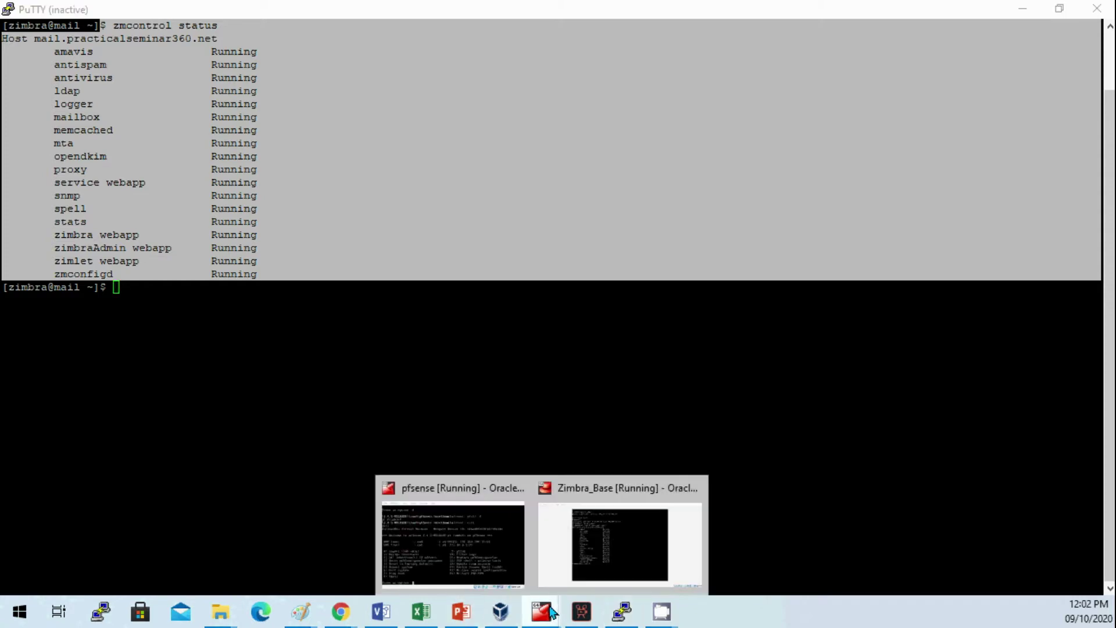
{"action": "left_click", "coordinate": [483, 539]}
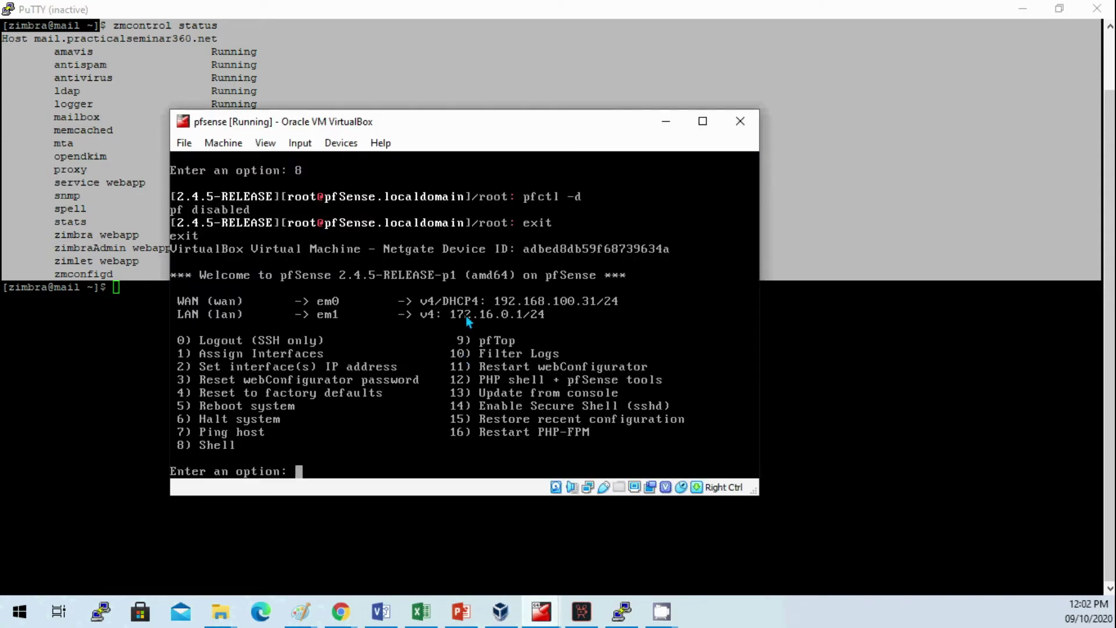
{"action": "type", "text": "8"}
{"action": "key", "text": "Return"}
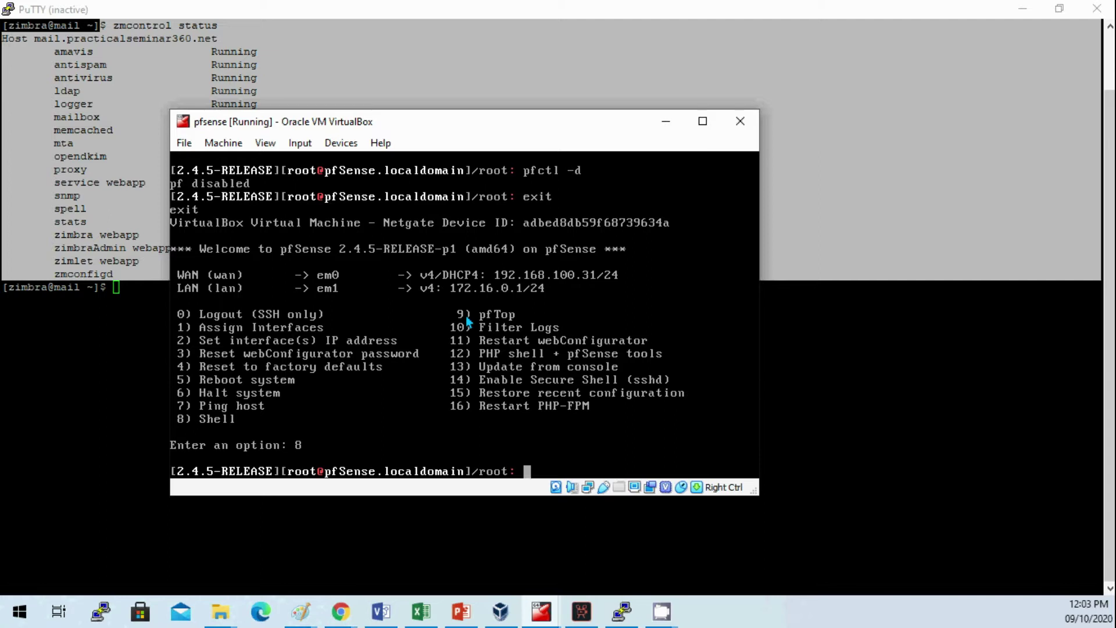
{"action": "type", "text": "easyrule pass "}
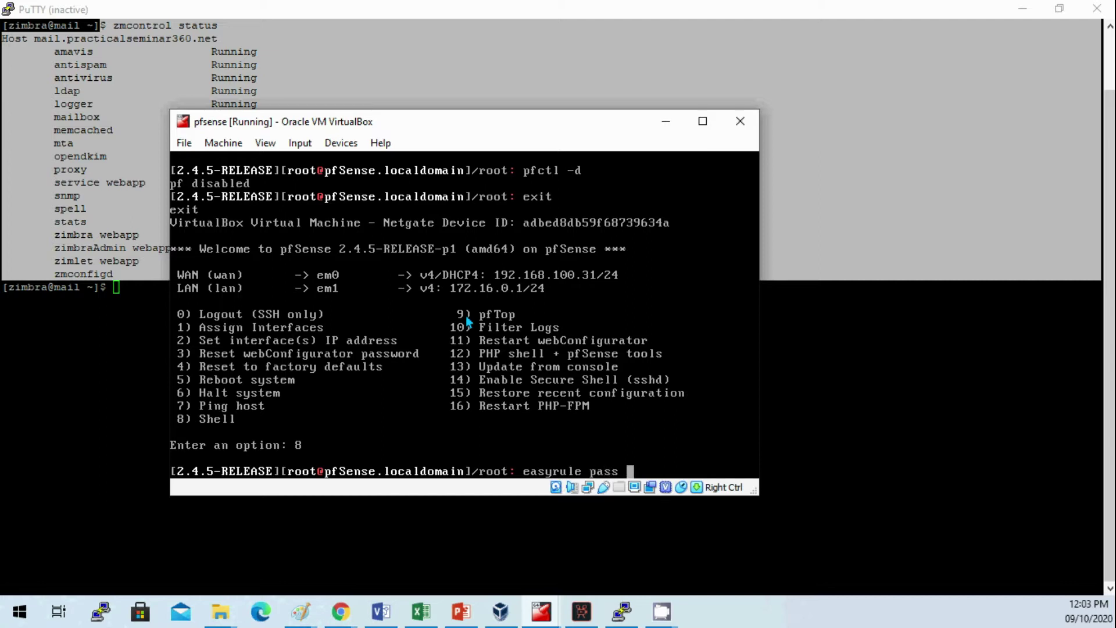
{"action": "type", "text": "wan tcp any any "}
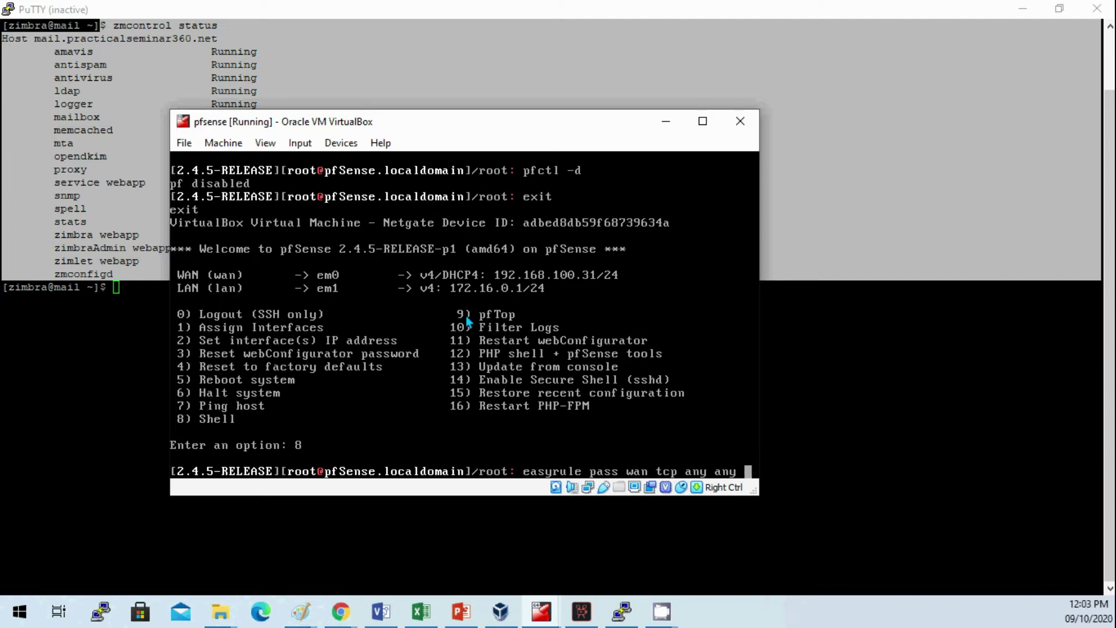
{"action": "type", "text": "18080"}
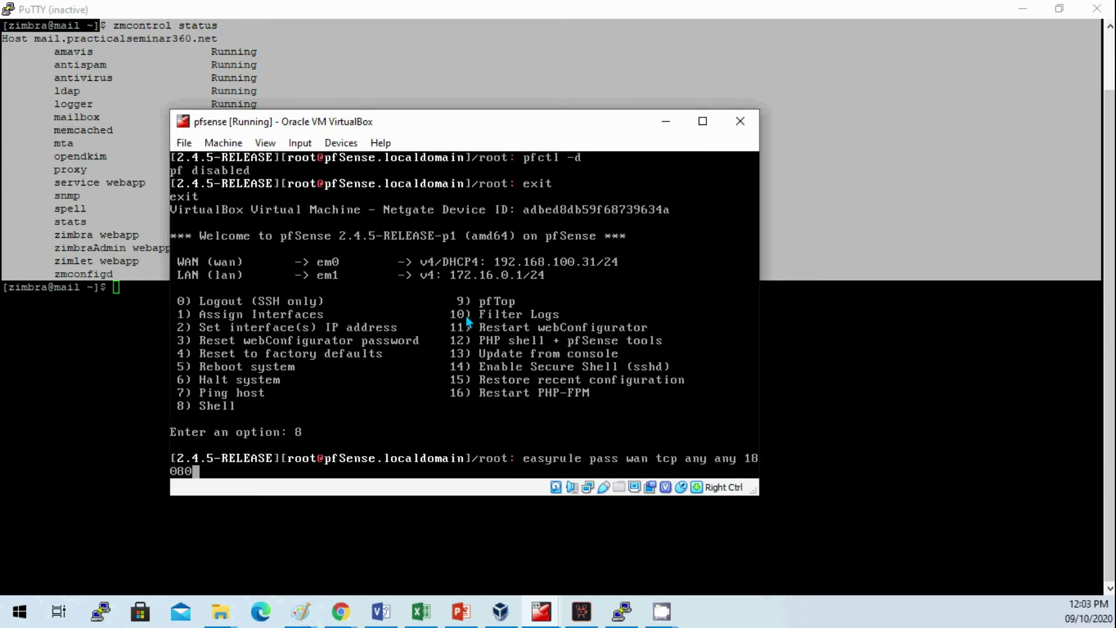
{"action": "key", "text": "Return"}
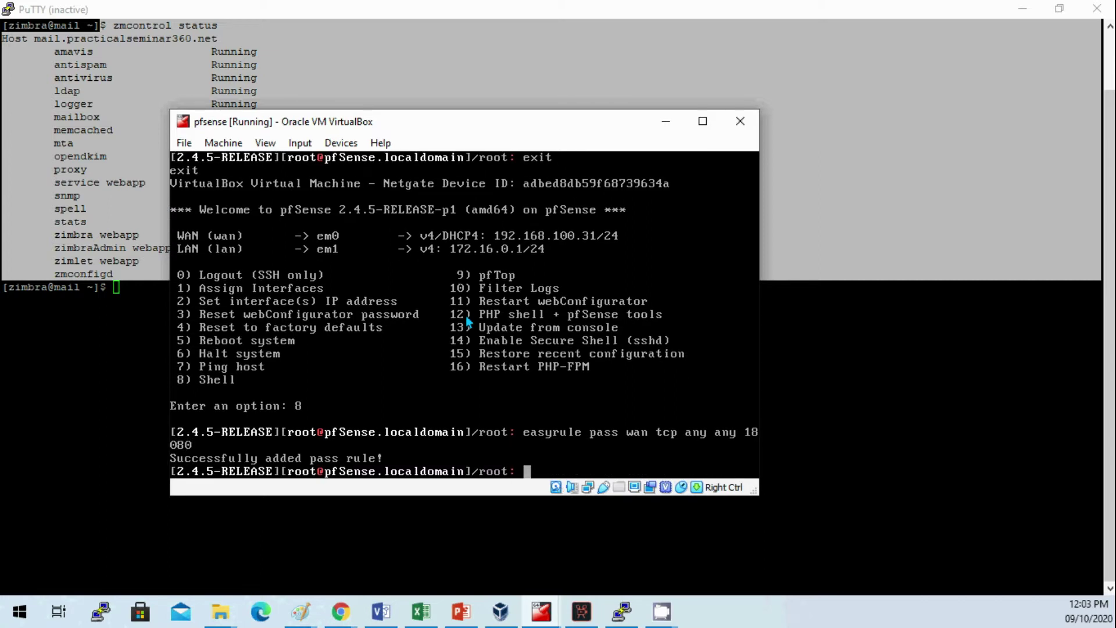
Step: Add a matching easyrule WAN pass rule for TCP port 443
{"action": "key", "text": "Up"}
{"action": "key", "text": "BackSpace"}
{"action": "key", "text": "BackSpace"}
{"action": "key", "text": "BackSpace"}
{"action": "key", "text": "BackSpace"}
{"action": "key", "text": "BackSpace"}
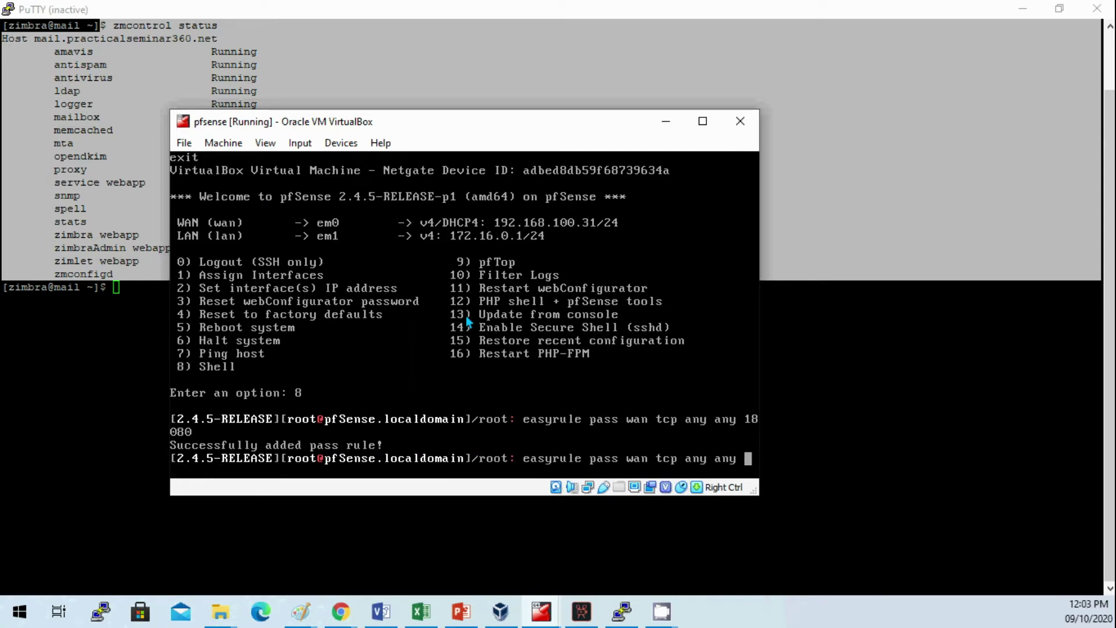
{"action": "type", "text": "443"}
{"action": "key", "text": "Return"}
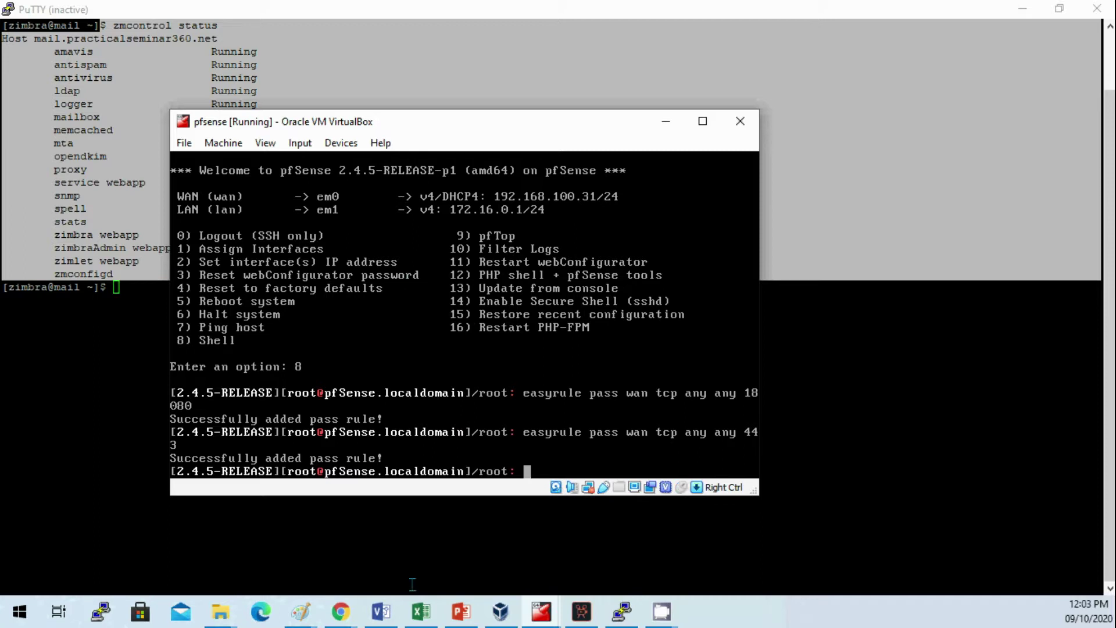
Step: Sign in to the pfSense web configurator as admin via the WAN address on port 18080
{"action": "mouse_move", "coordinate": [341, 611]}
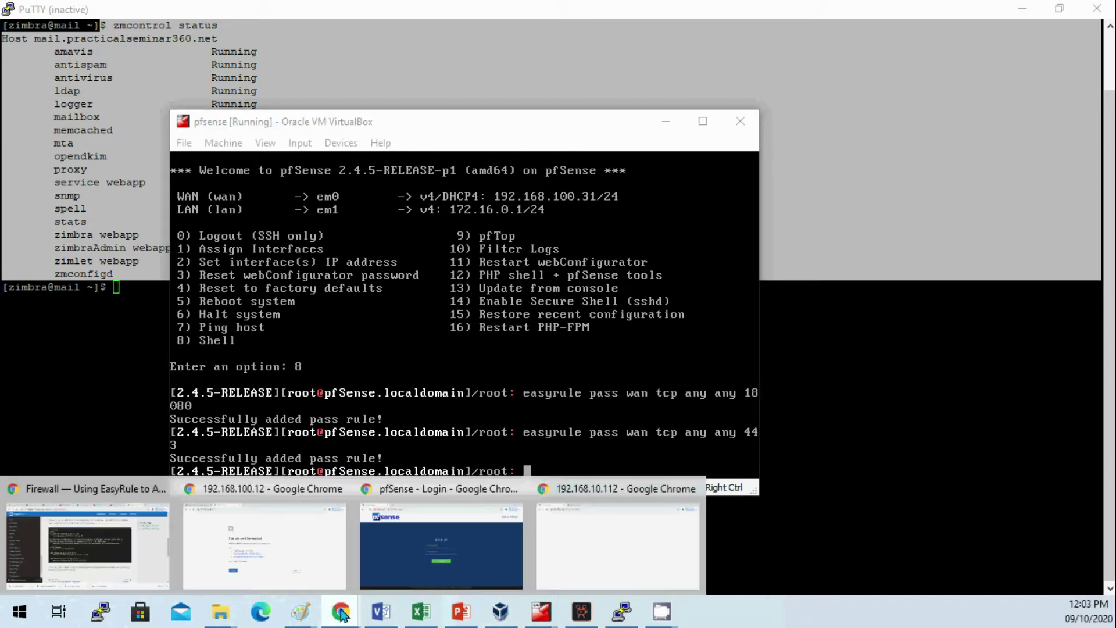
{"action": "left_click", "coordinate": [417, 550]}
{"action": "left_click", "coordinate": [515, 292]}
{"action": "type", "text": "admin"}
{"action": "key", "text": "Tab"}
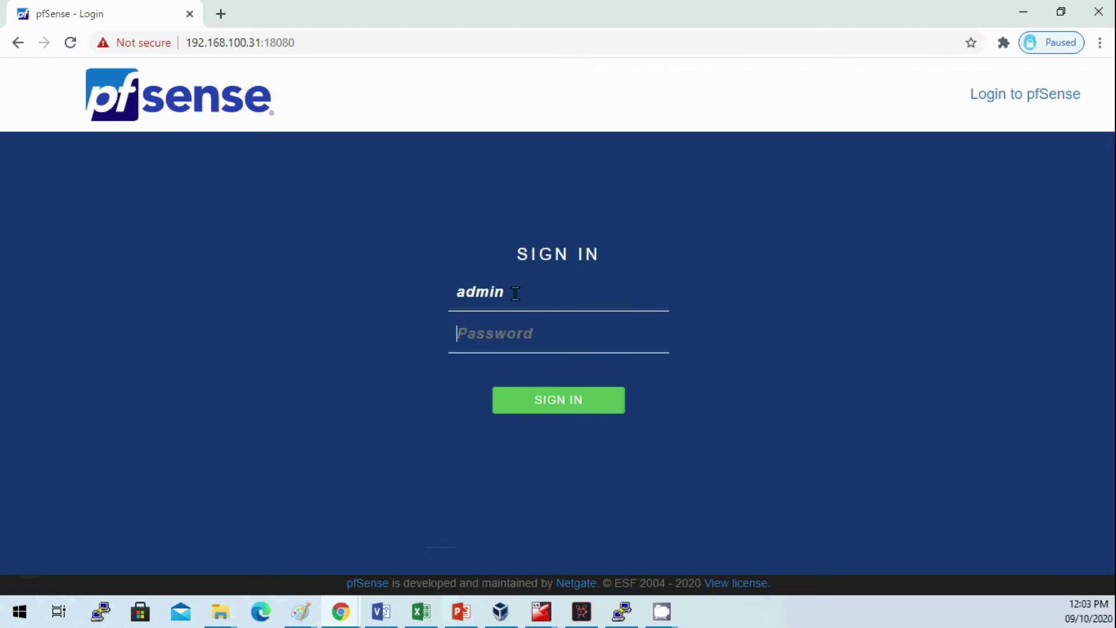
{"action": "left_click_drag", "start_coordinate": [267, 42], "coordinate": [331, 41]}
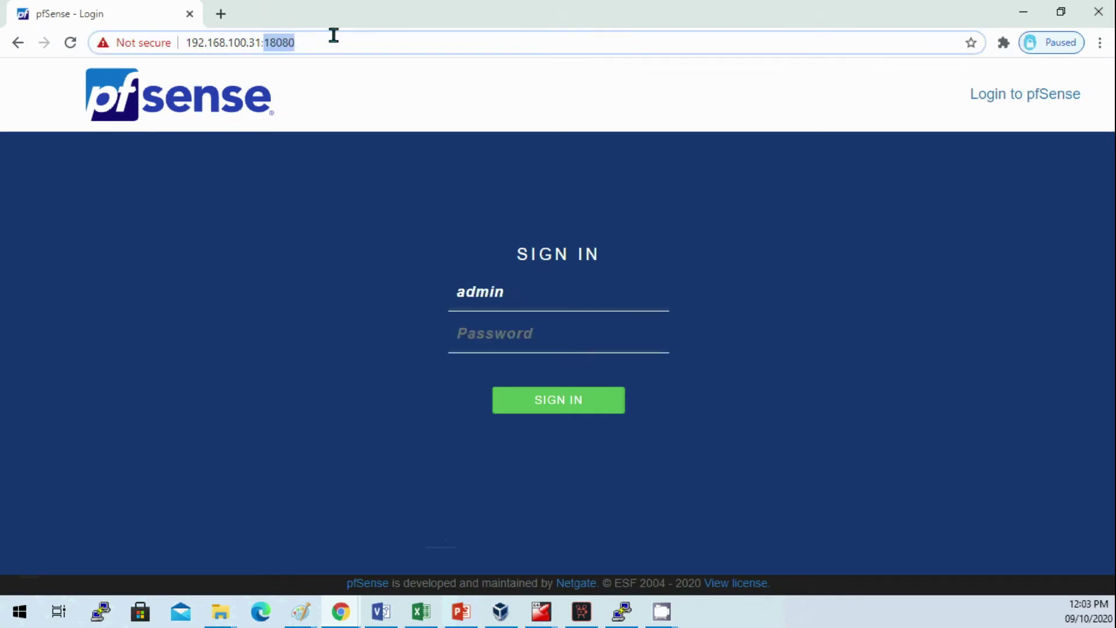
{"action": "left_click", "coordinate": [530, 334]}
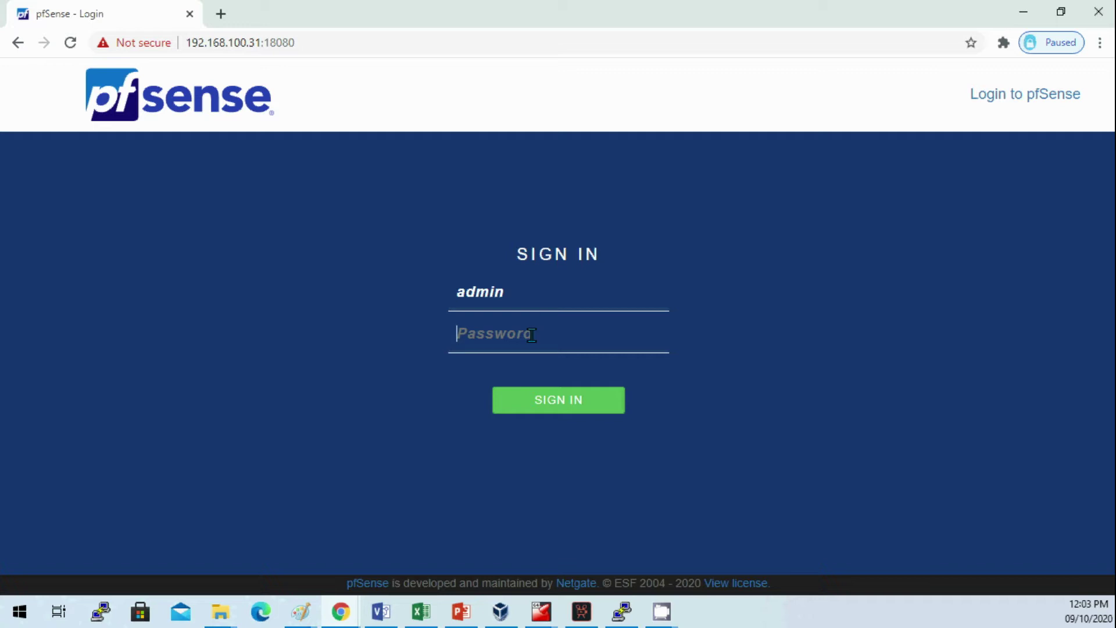
{"action": "key", "text": "Return"}
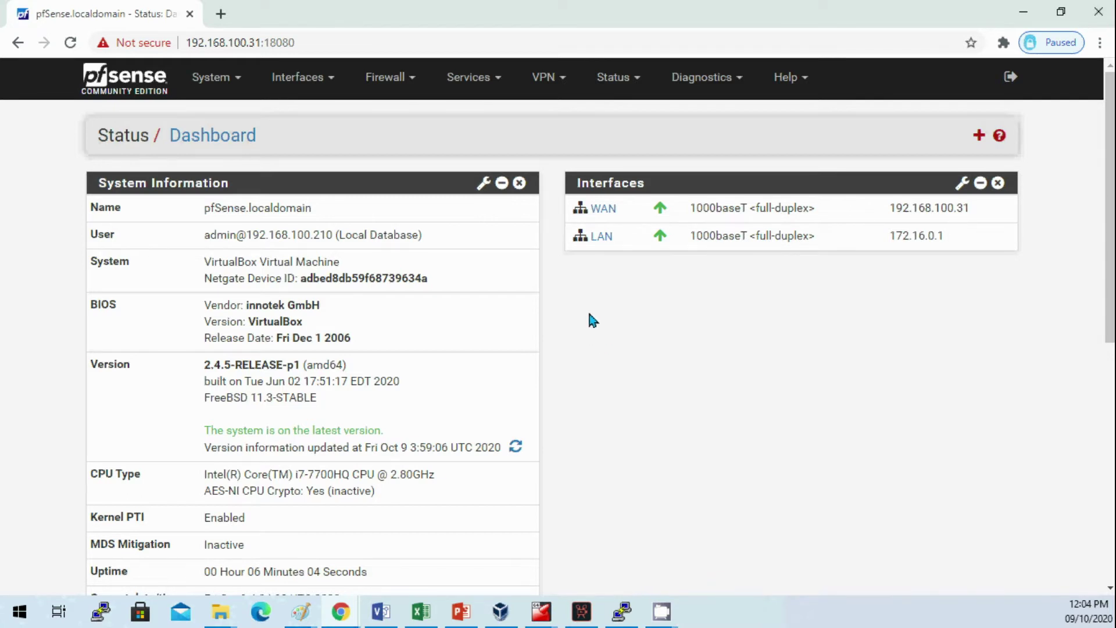
{"action": "left_click_drag", "start_coordinate": [264, 42], "coordinate": [330, 41]}
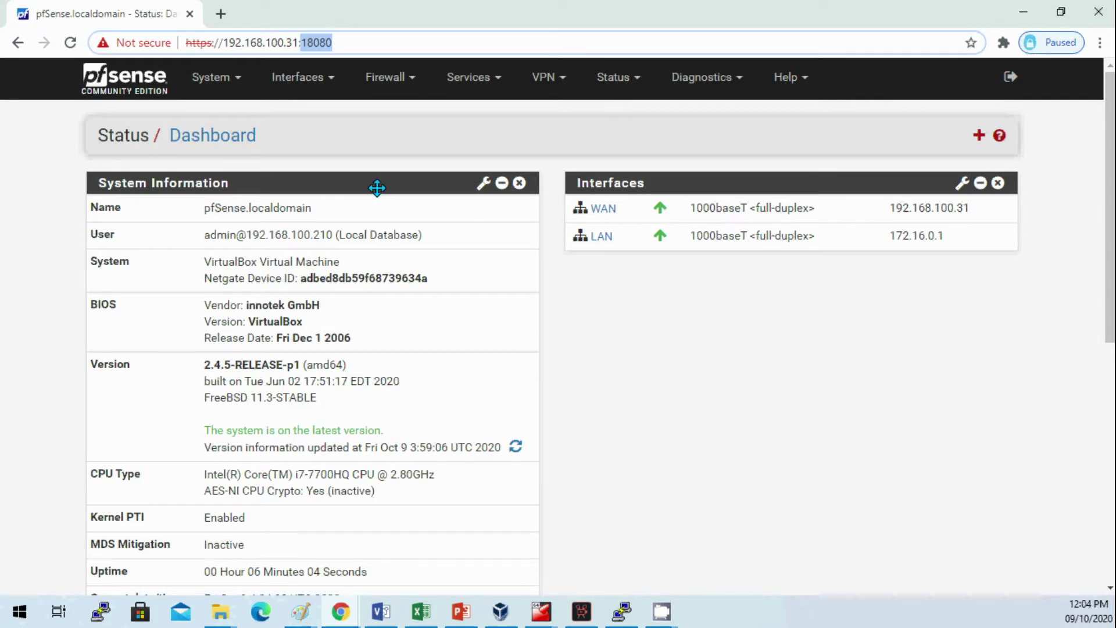
Step: Check that System > Advanced > Admin Access uses TCP port 18080 for the web configurator
{"action": "left_click", "coordinate": [226, 82]}
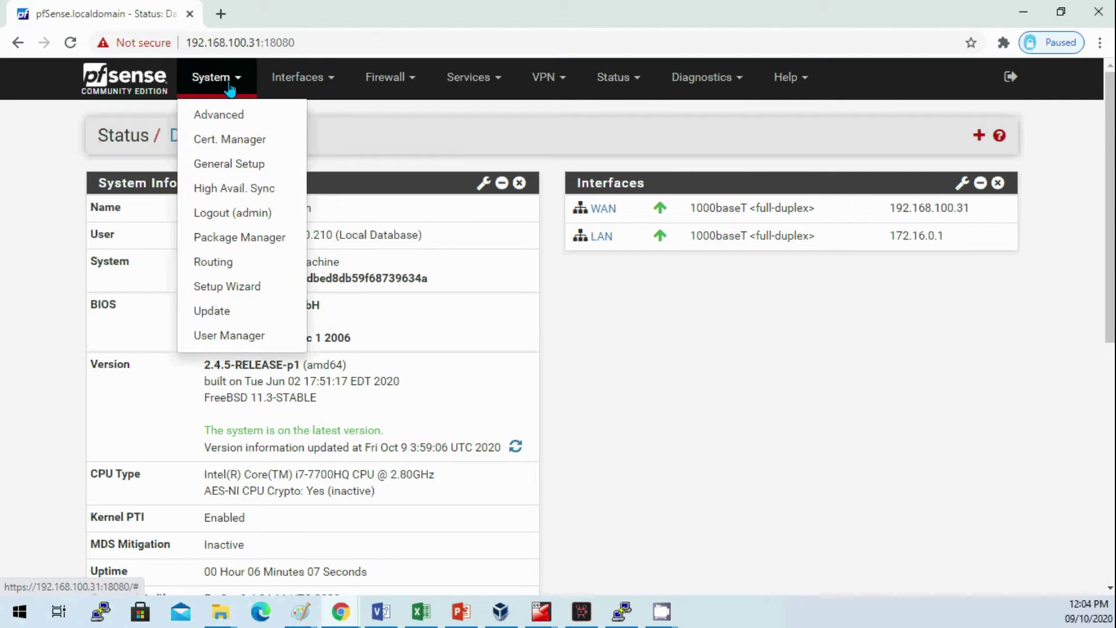
{"action": "left_click", "coordinate": [232, 115]}
{"action": "left_click_drag", "start_coordinate": [335, 349], "coordinate": [51, 382]}
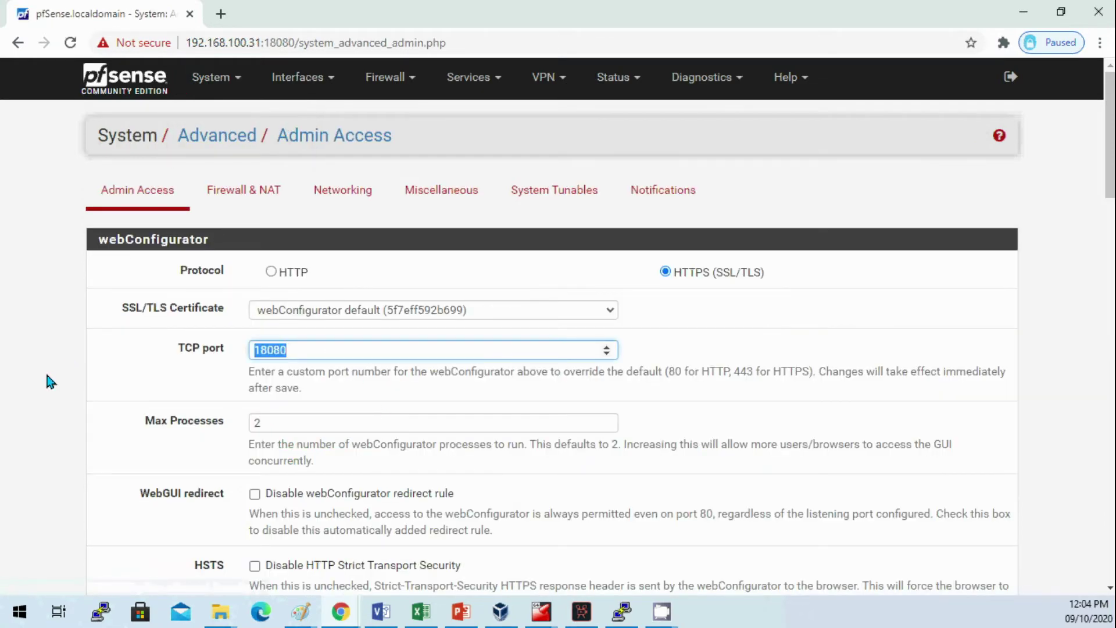
Step: Open the Zimbra_Ports port alias and review its entries, ending with 7071
{"action": "left_click", "coordinate": [389, 80]}
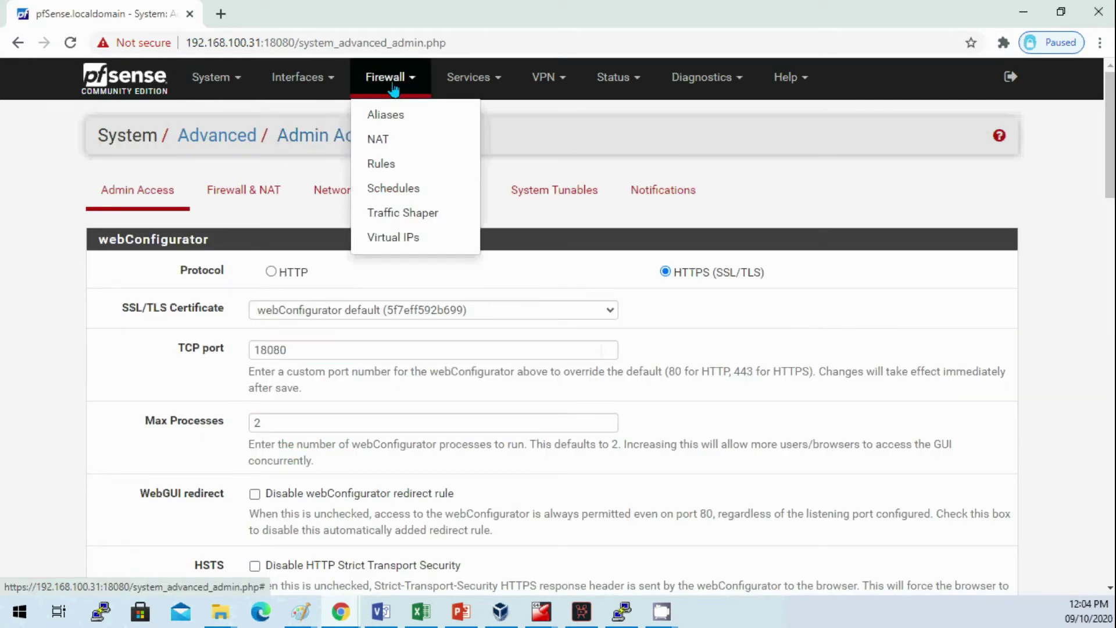
{"action": "left_click", "coordinate": [399, 124]}
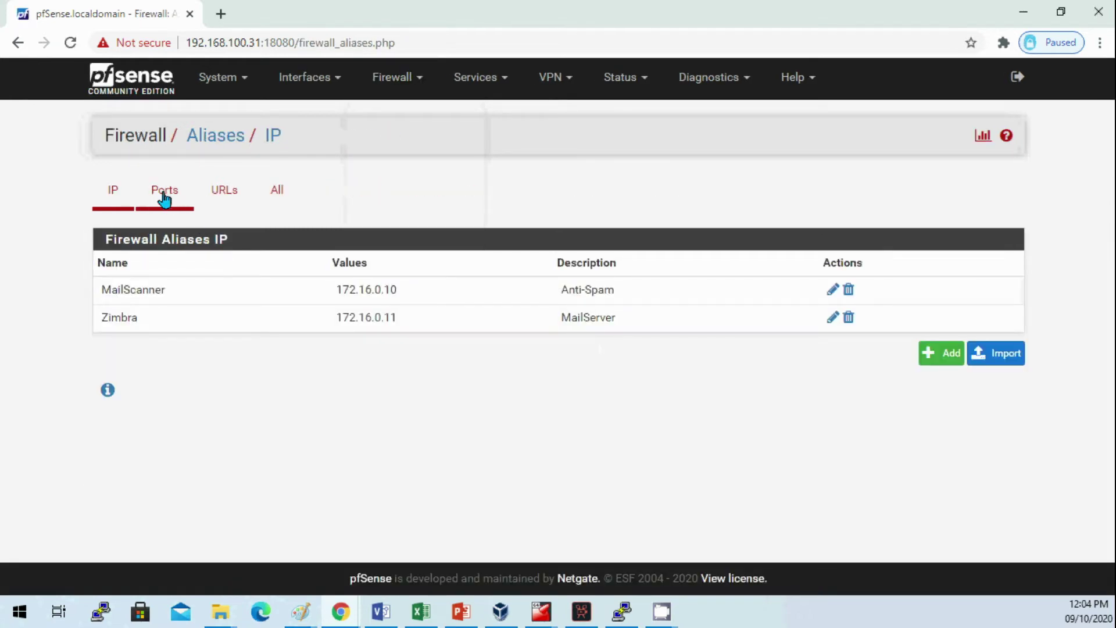
{"action": "left_click", "coordinate": [165, 198]}
{"action": "left_click", "coordinate": [908, 291]}
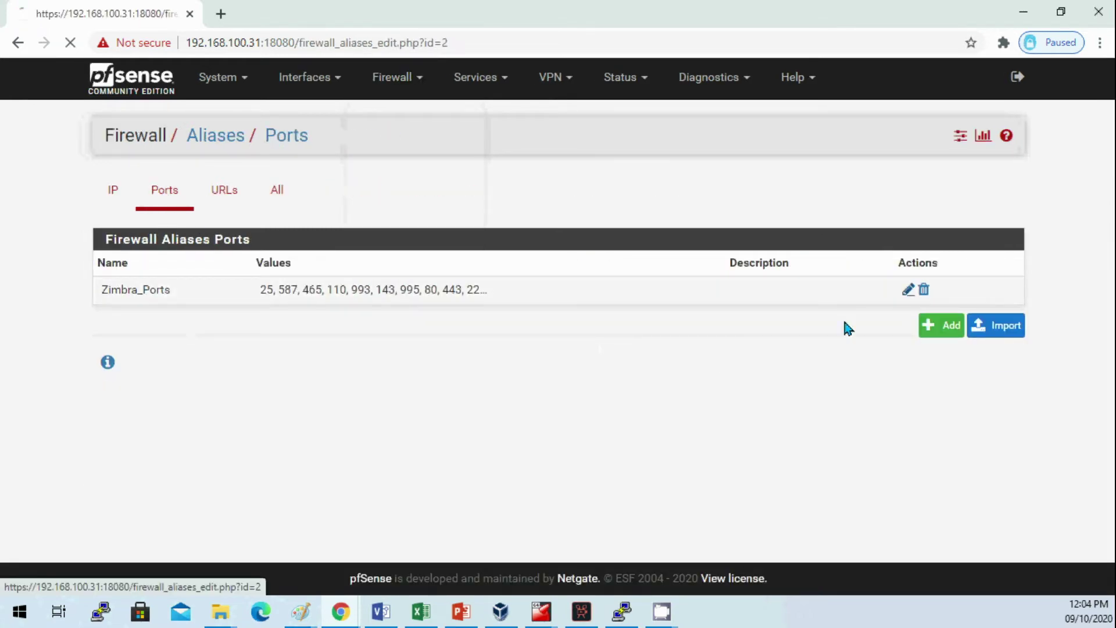
{"action": "scroll", "coordinate": [466, 421], "scroll_direction": "down", "scroll_amount": 10}
{"action": "left_click_drag", "start_coordinate": [291, 456], "coordinate": [95, 462]}
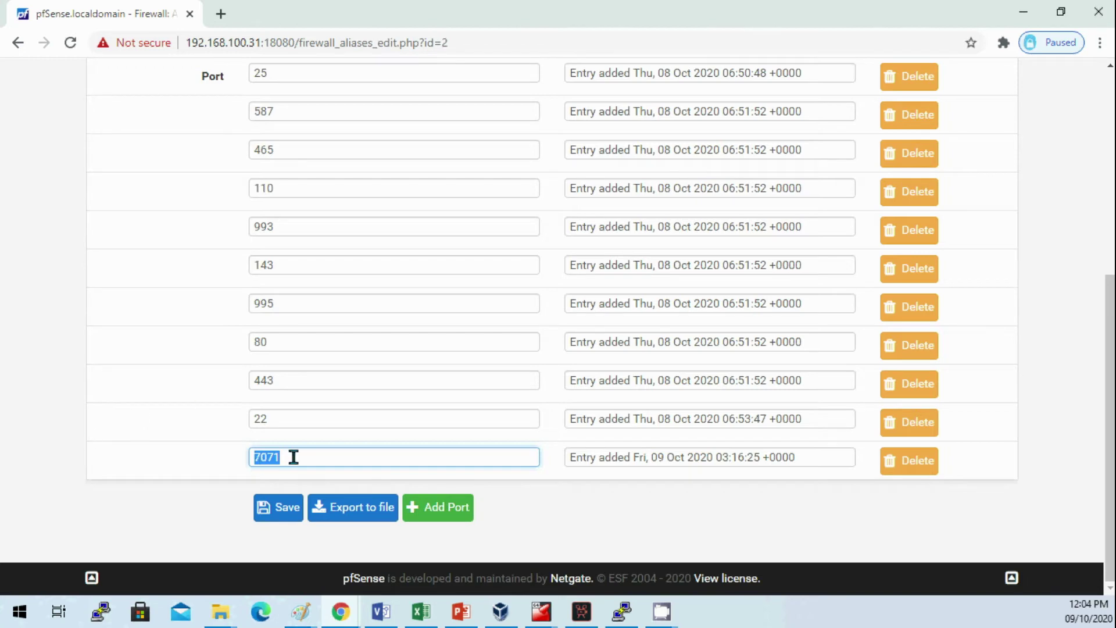
{"action": "left_click_drag", "start_coordinate": [294, 457], "coordinate": [152, 463]}
{"action": "left_click", "coordinate": [317, 461]}
Step: Copy the firewall's WAN address from the URL and open a new browser tab
{"action": "scroll", "coordinate": [331, 453], "scroll_direction": "up", "scroll_amount": 4}
{"action": "scroll", "coordinate": [332, 452], "scroll_direction": "down", "scroll_amount": 4}
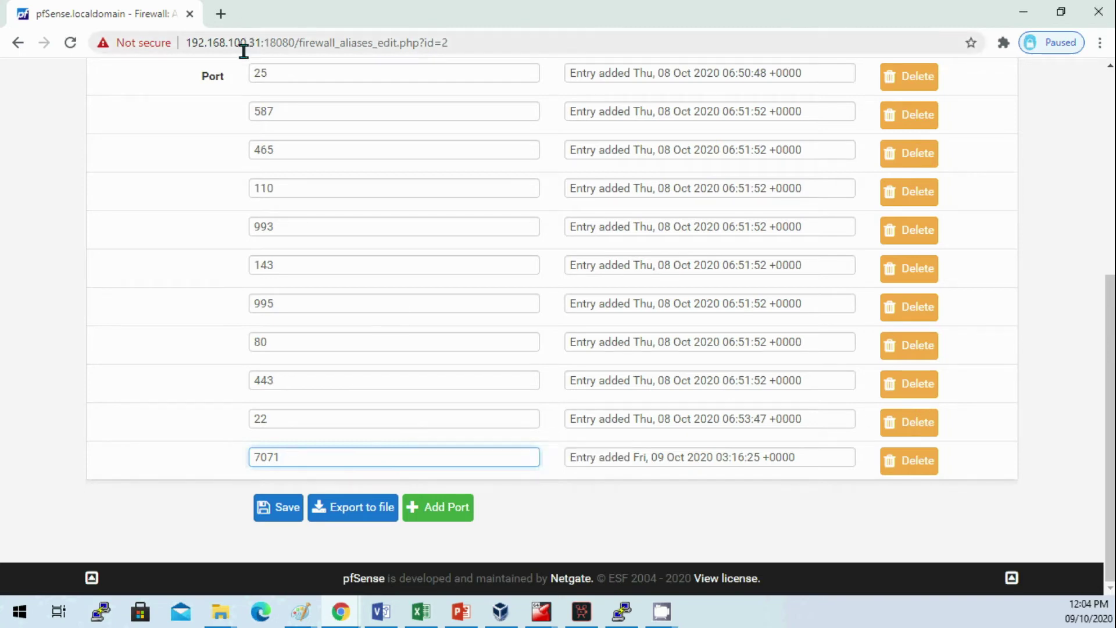
{"action": "left_click_drag", "start_coordinate": [260, 47], "coordinate": [150, 62]}
{"action": "key", "text": "ctrl+c"}
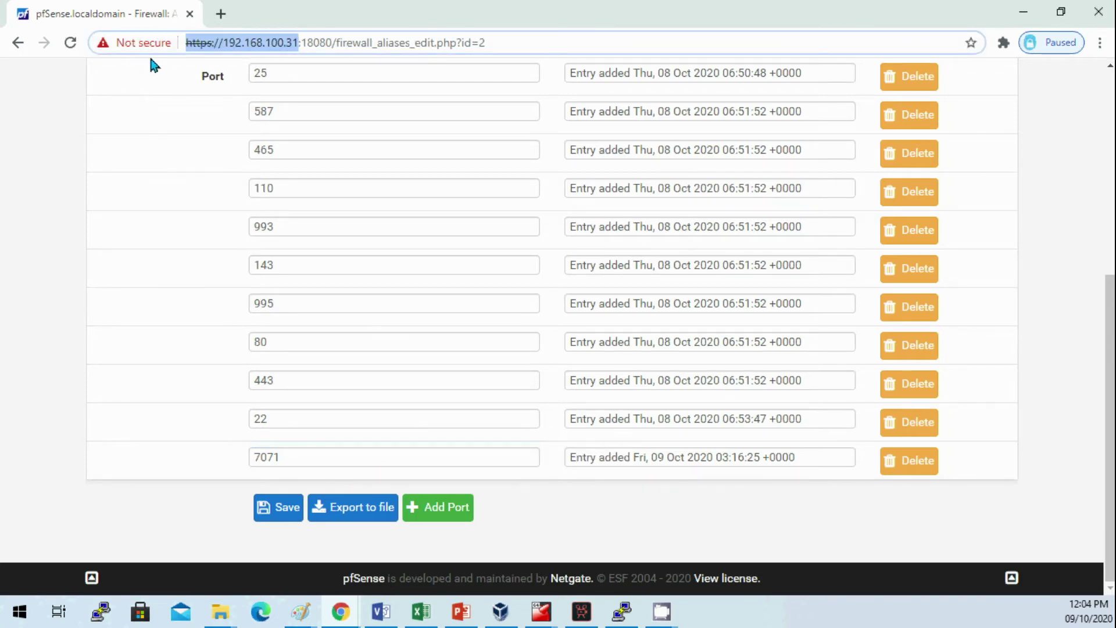
{"action": "left_click", "coordinate": [221, 14]}
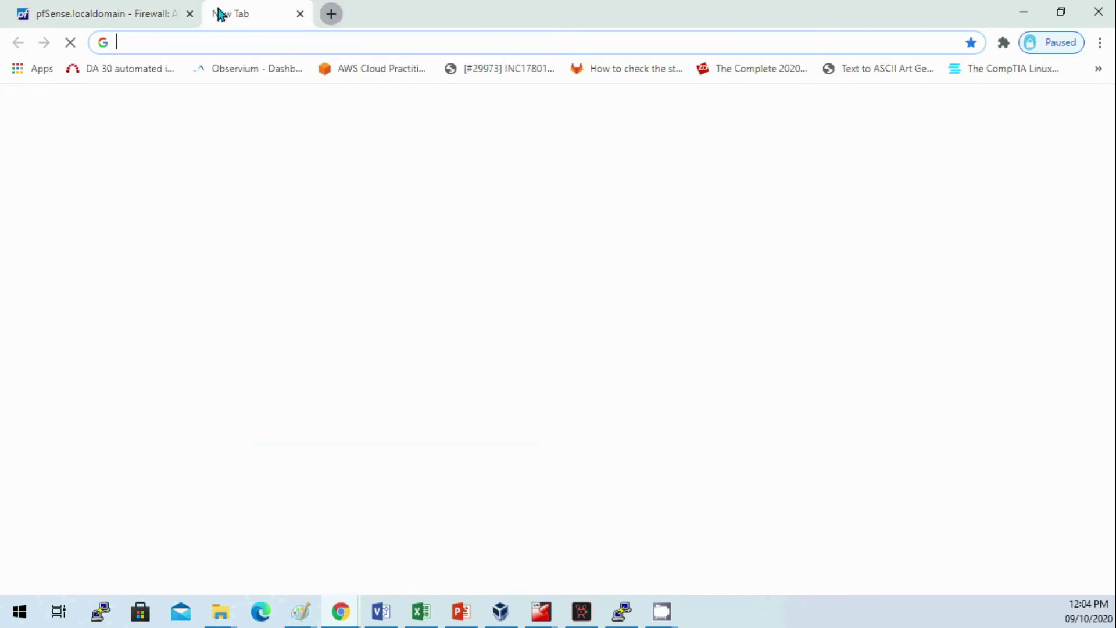
{"action": "left_click", "coordinate": [227, 42]}
{"action": "key", "text": "ctrl+v"}
{"action": "key", "text": "Return"}
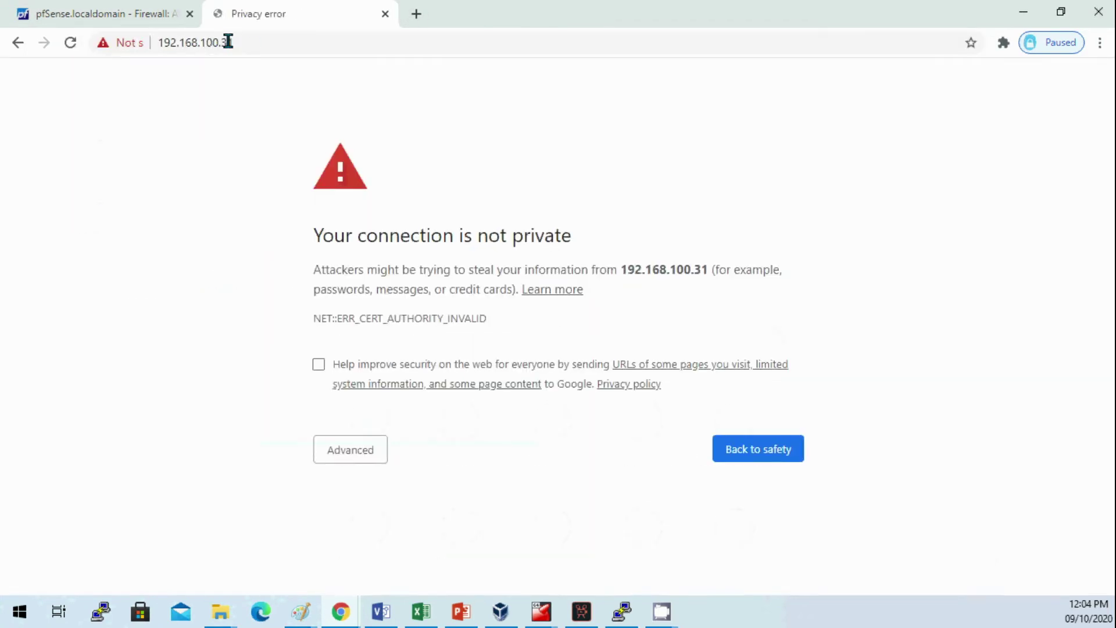
{"action": "left_click", "coordinate": [355, 454]}
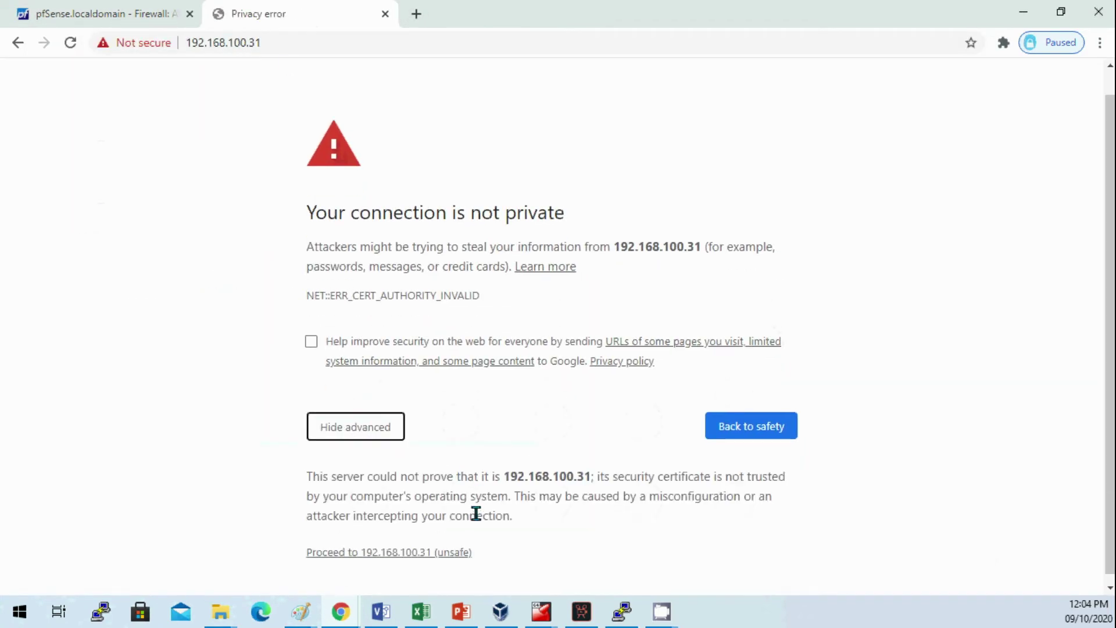
{"action": "left_click", "coordinate": [415, 553]}
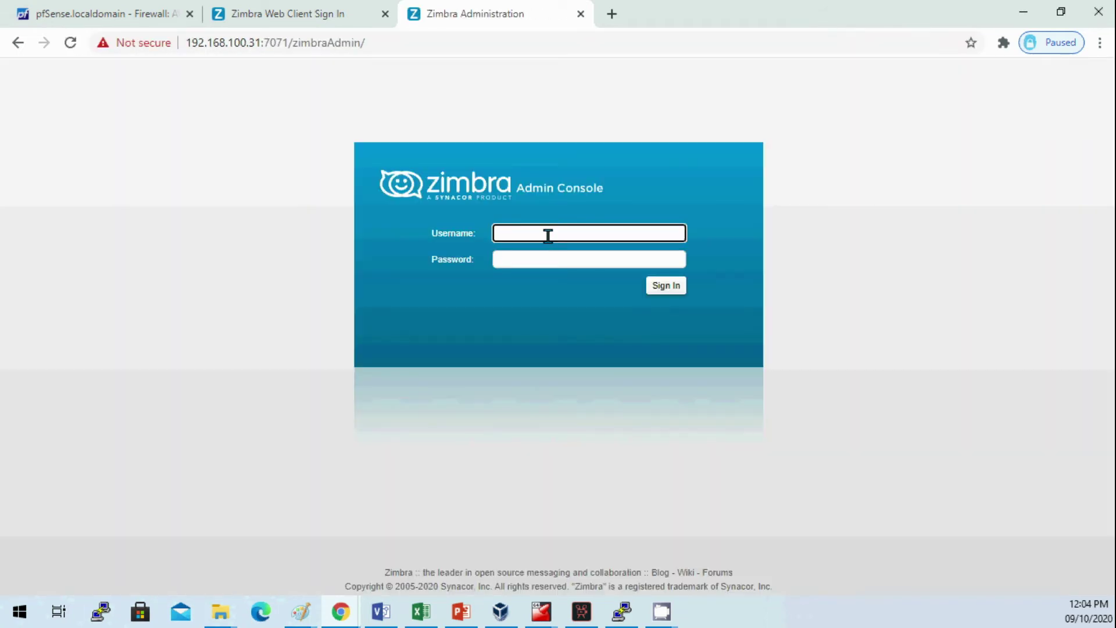
Step: Sign in to Zimbra Admin Console as admin with the password; after Authentication Failed, re-enter the password
{"action": "left_click", "coordinate": [548, 236]}
{"action": "type", "text": "admin"}
{"action": "key", "text": "Tab"}
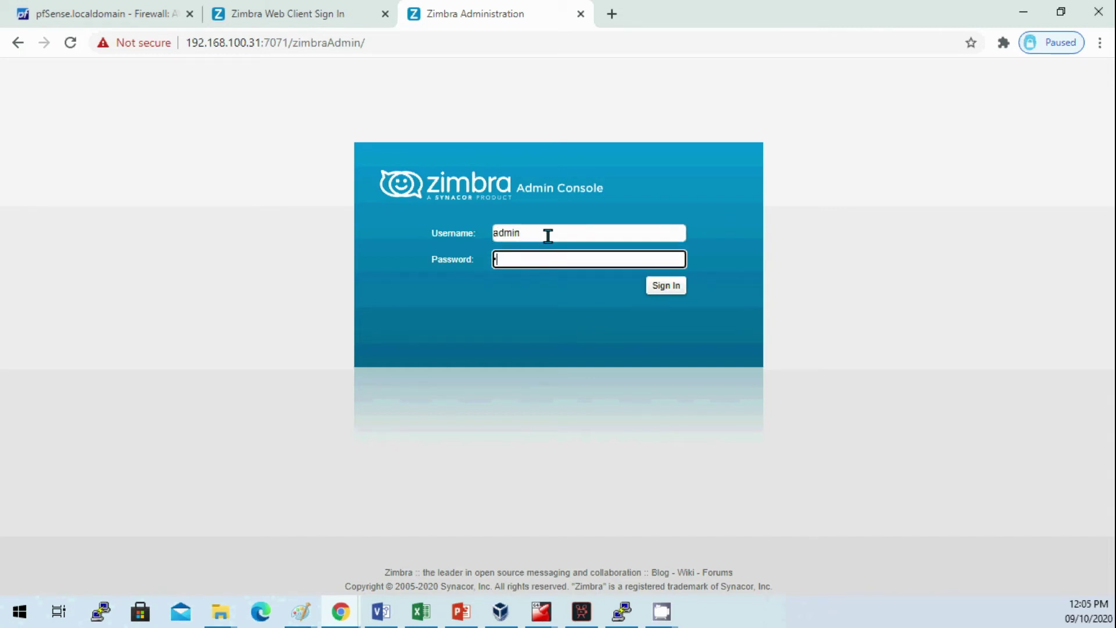
{"action": "type", "text": "*********"}
{"action": "key", "text": "Return"}
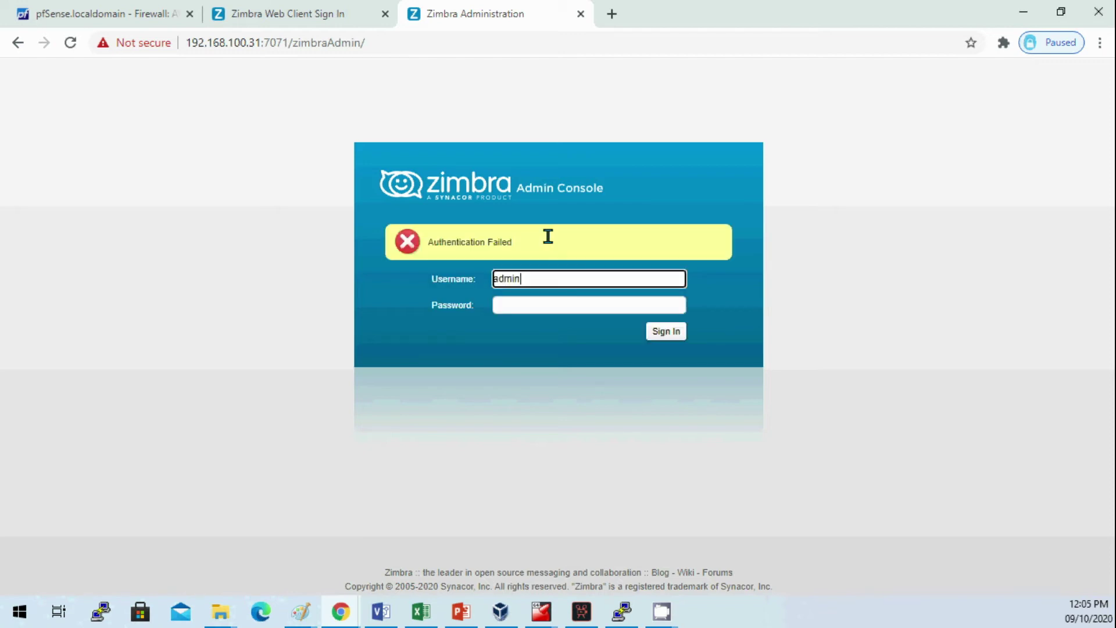
{"action": "left_click", "coordinate": [571, 305]}
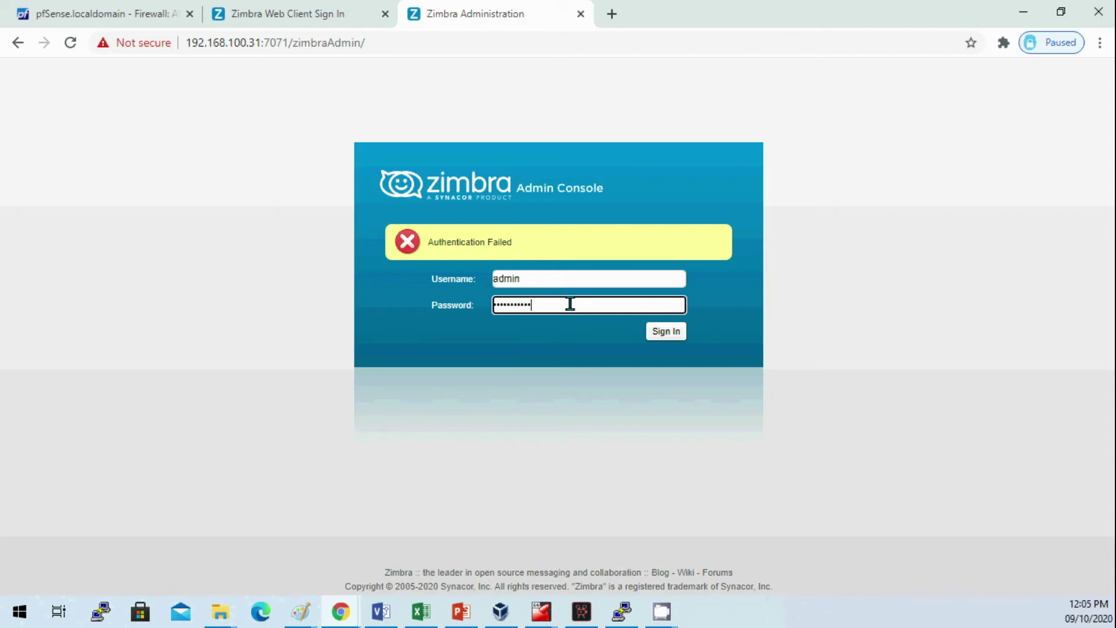
Step: Resubmit the admin sign-in, then return to the emptied Password field to re-enter it
{"action": "key", "text": "Return"}
{"action": "left_click", "coordinate": [571, 305]}
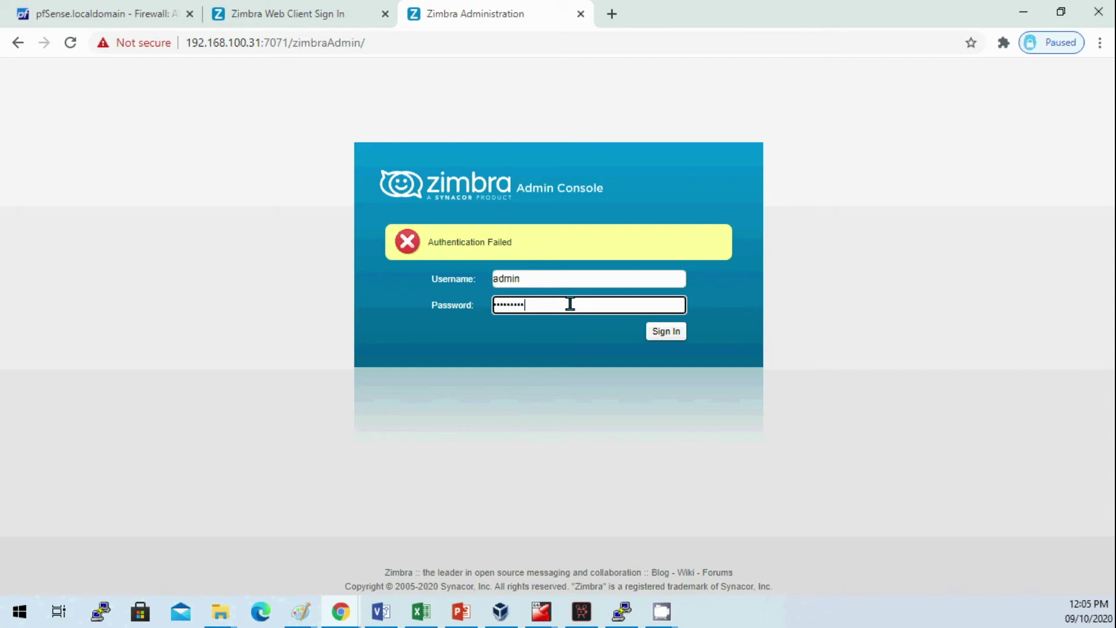
Step: Sign in to the admin console and select the user account in the Manage Accounts list
{"action": "key", "text": "Return"}
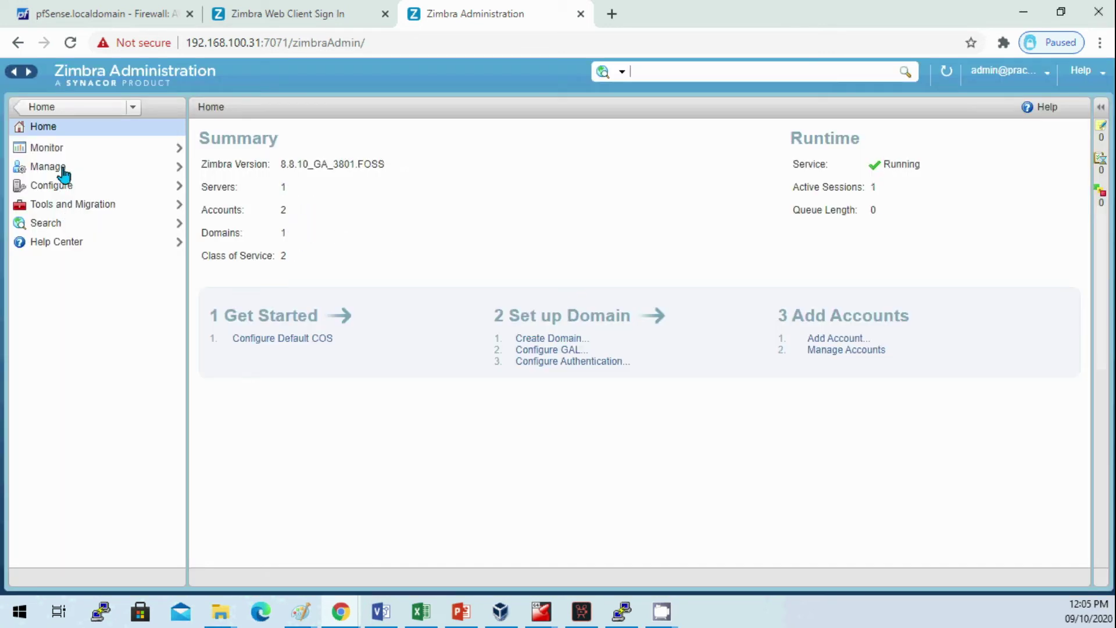
{"action": "left_click", "coordinate": [59, 167]}
{"action": "left_click", "coordinate": [404, 165]}
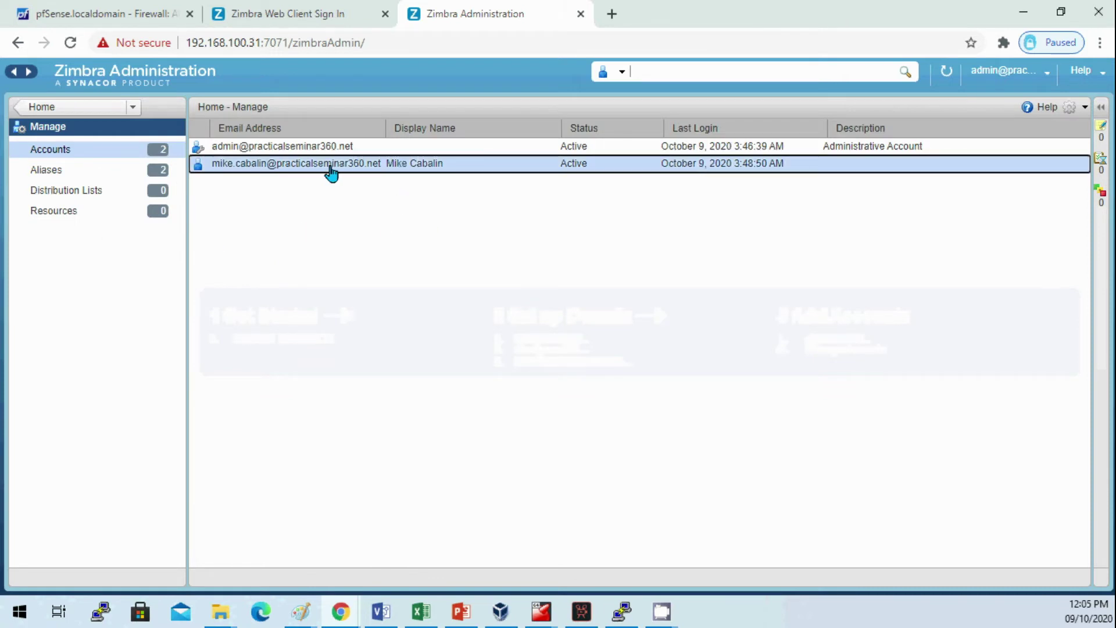
Step: Return to the admin home, reopen the accounts list, and dismiss the account actions menu unused
{"action": "left_click", "coordinate": [93, 126]}
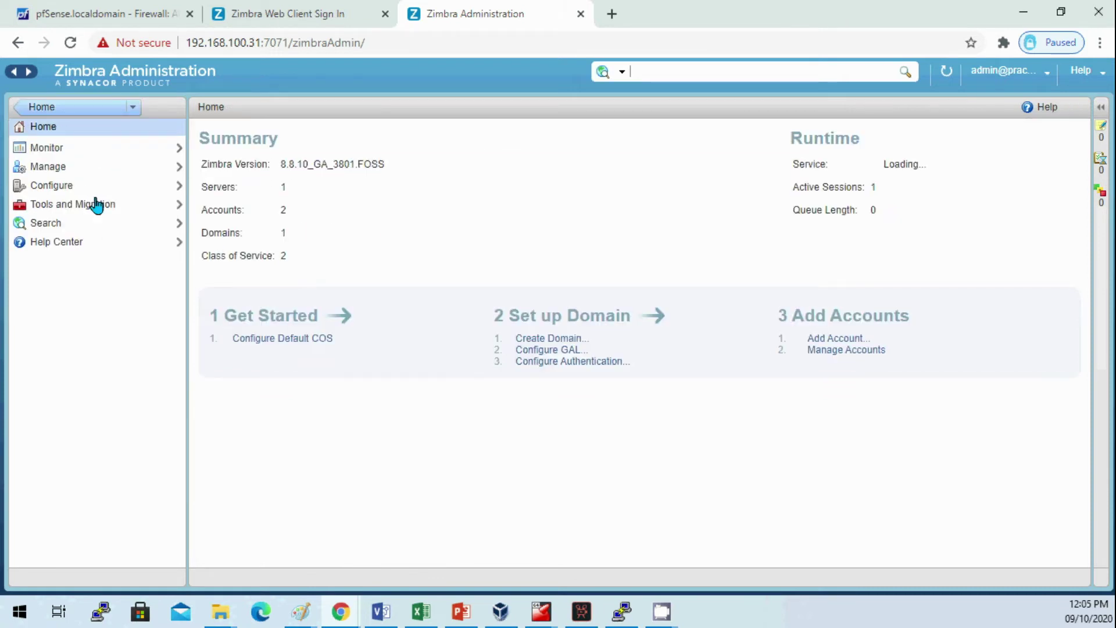
{"action": "left_click", "coordinate": [68, 169]}
{"action": "left_click", "coordinate": [1085, 108]}
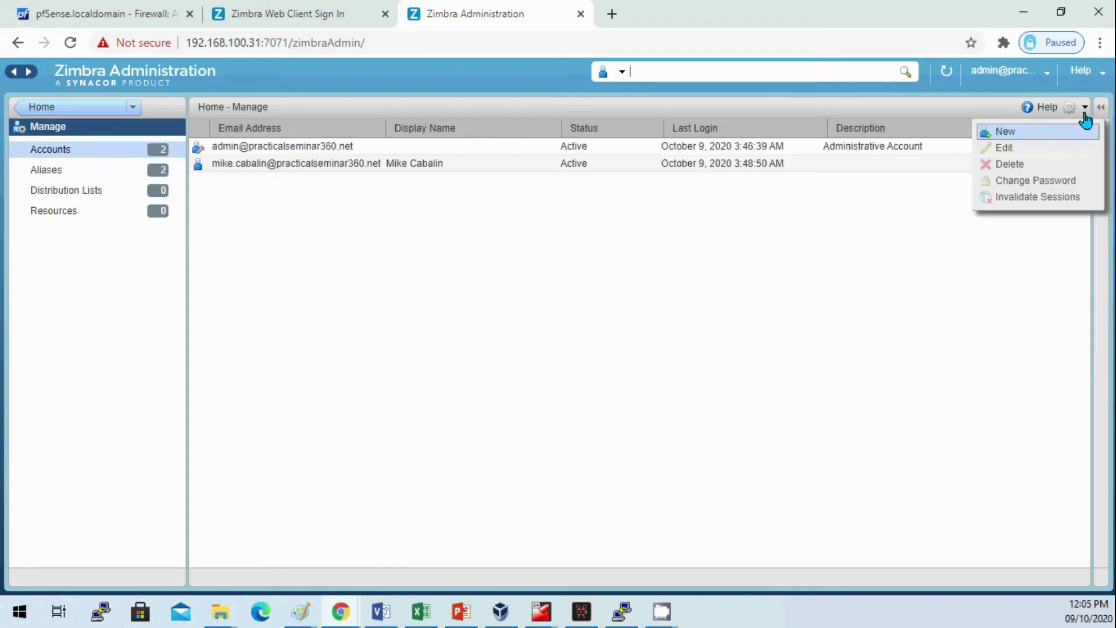
{"action": "left_click", "coordinate": [861, 186]}
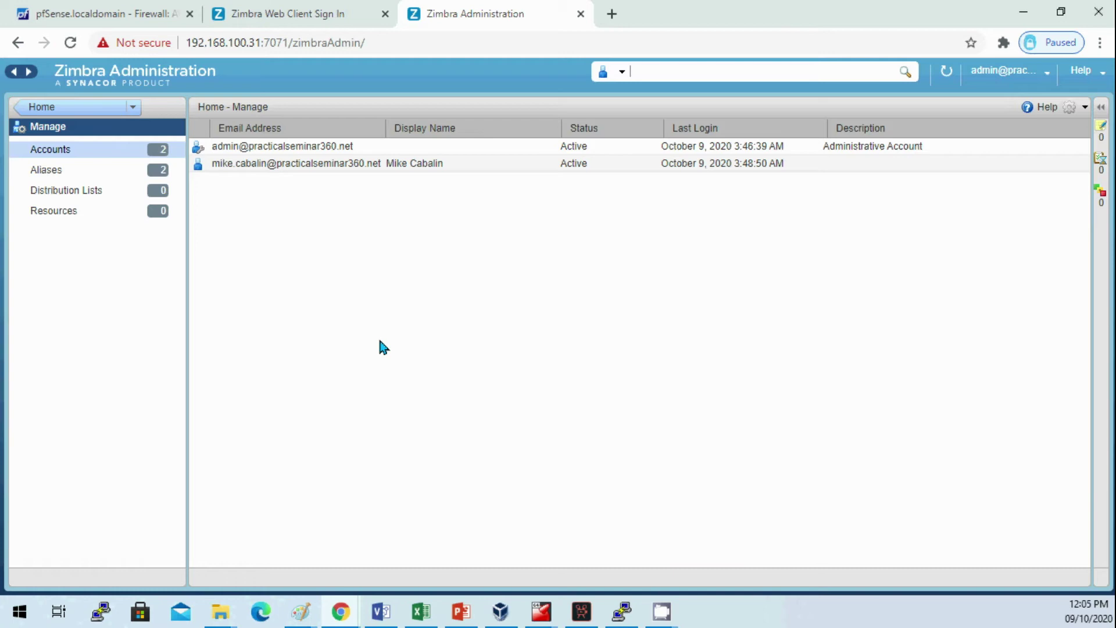
Step: On the webmail sign-in page, enter the user's full company address as the username
{"action": "left_click", "coordinate": [315, 164]}
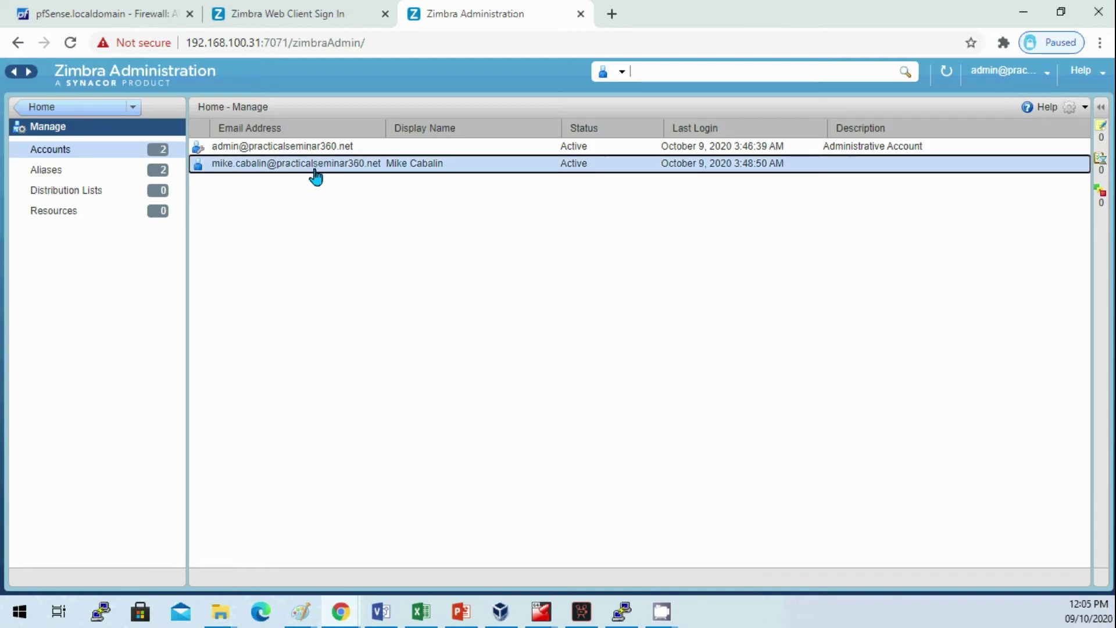
{"action": "left_click", "coordinate": [279, 15]}
{"action": "left_click", "coordinate": [563, 229]}
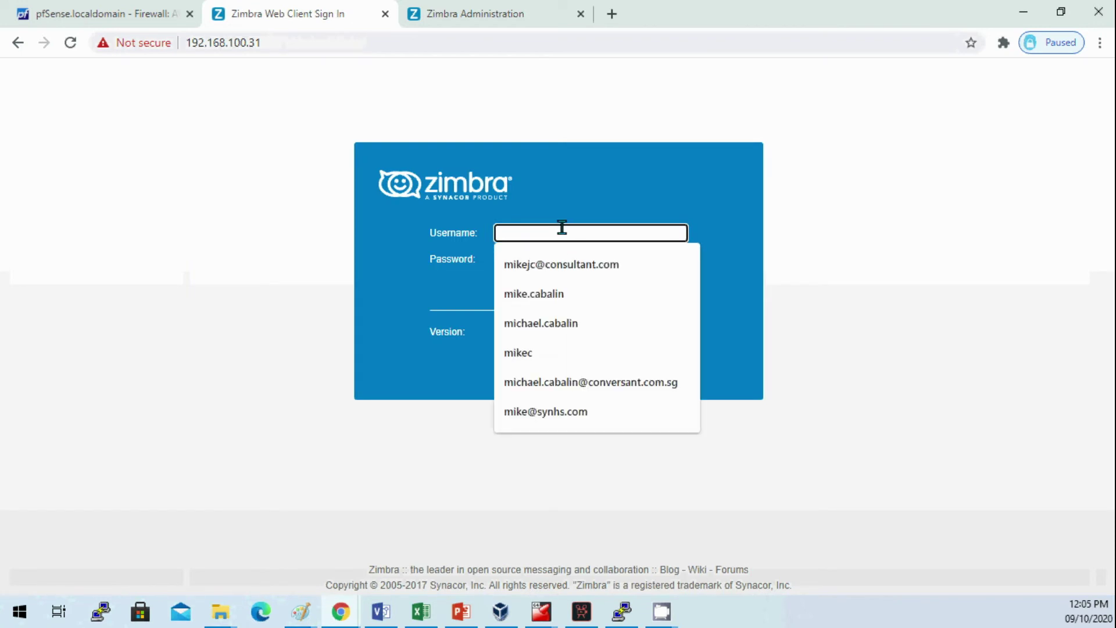
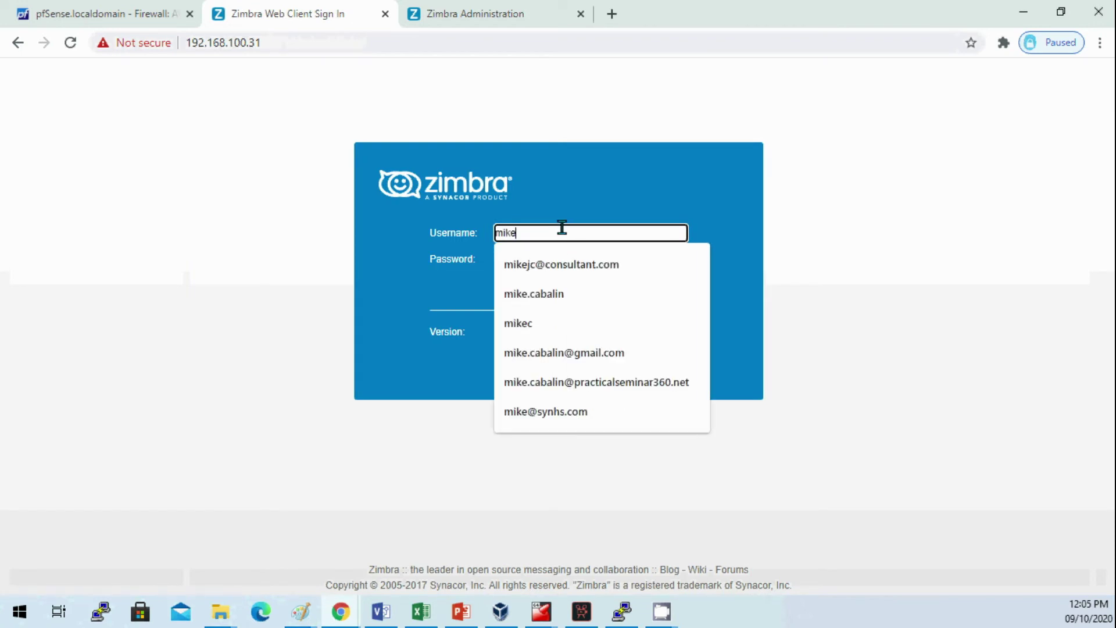
{"action": "key", "text": "Down"}
{"action": "key", "text": "Down"}
{"action": "key", "text": "Down"}
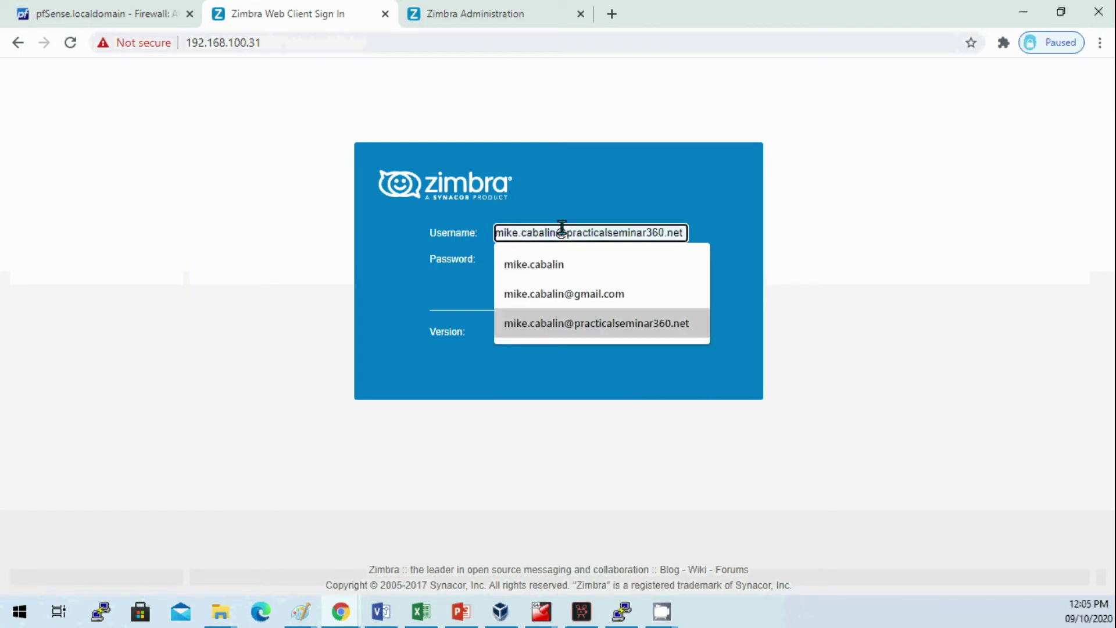
{"action": "key", "text": "Return"}
Step: Enter the account password and sign in to the user's mailbox
{"action": "left_click", "coordinate": [556, 259]}
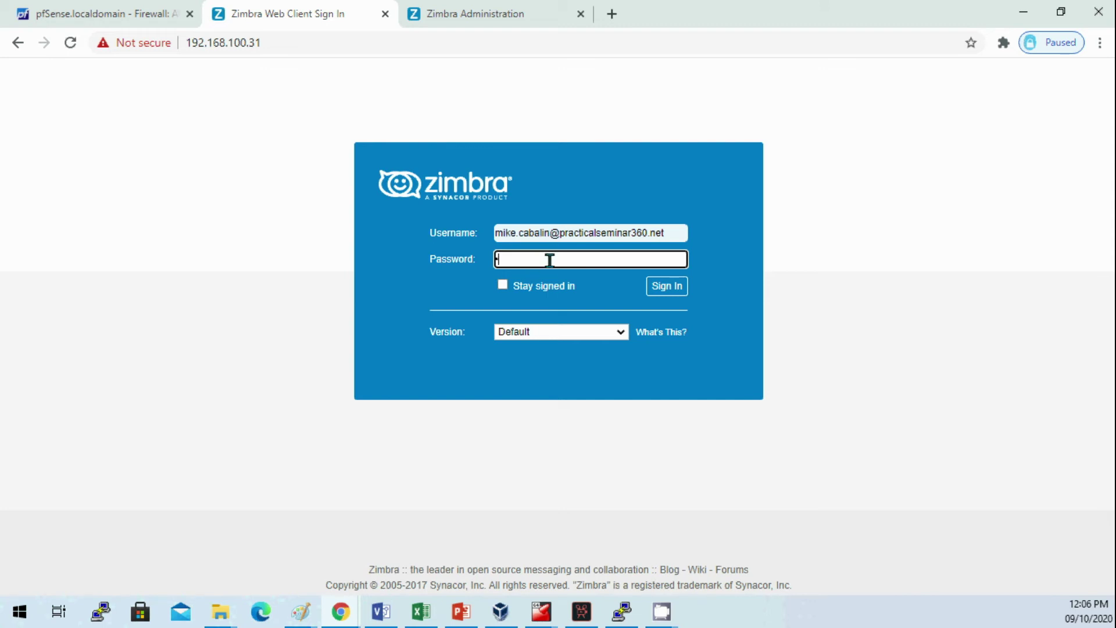
{"action": "type", "text": "***********"}
{"action": "left_click", "coordinate": [655, 284]}
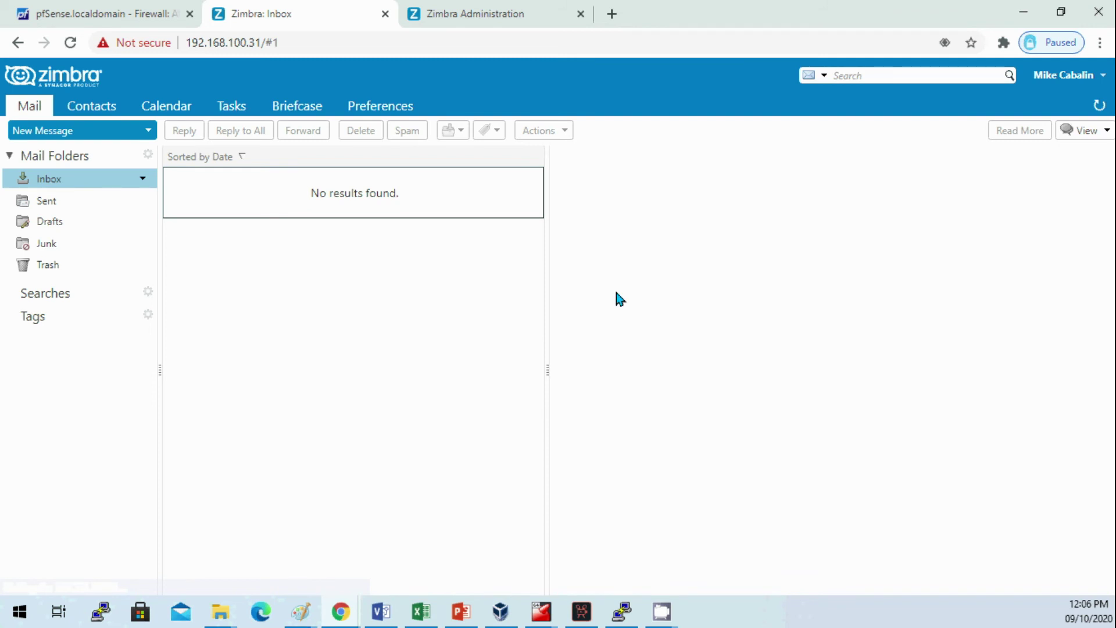
{"action": "left_click", "coordinate": [75, 131]}
Step: Address a new message to your own address with subject 'Test Internal Only'
{"action": "type", "text": "mike.ca"}
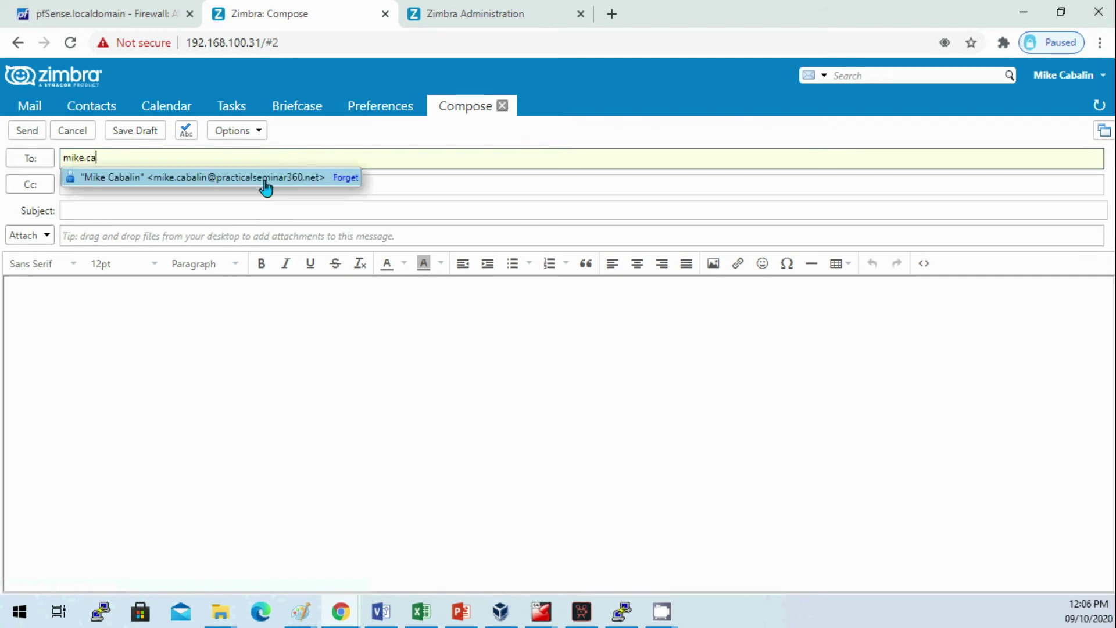
{"action": "left_click", "coordinate": [266, 179]}
{"action": "left_click", "coordinate": [253, 210]}
{"action": "type", "text": "Tes Int"}
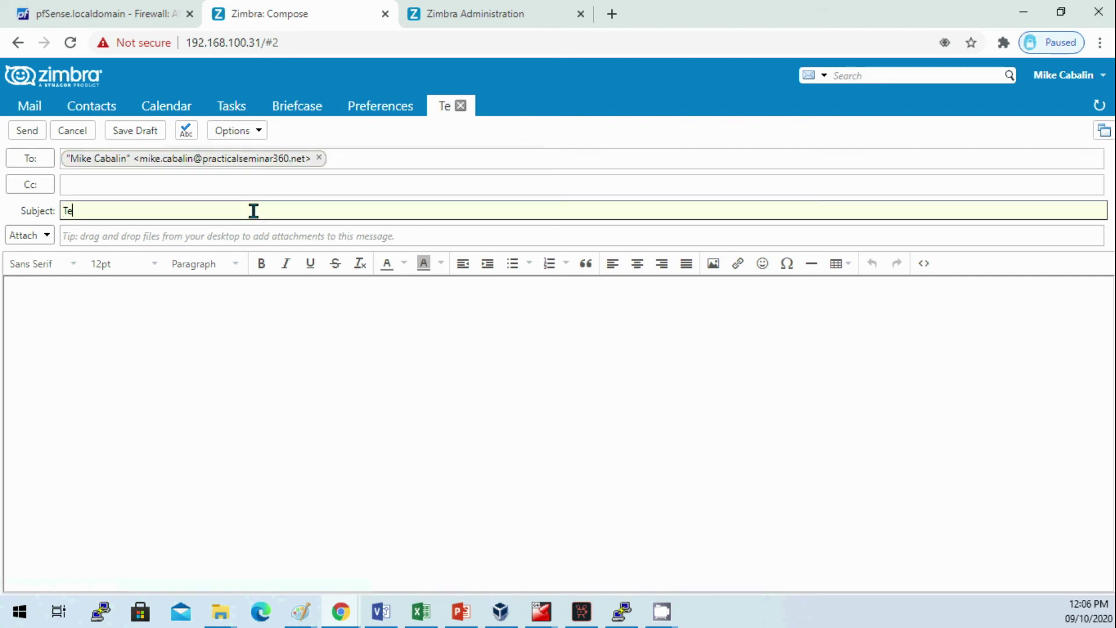
{"action": "key", "text": "BackSpace"}
{"action": "key", "text": "BackSpace"}
{"action": "key", "text": "BackSpace"}
{"action": "key", "text": "BackSpace"}
{"action": "type", "text": "t Internal ONL"}
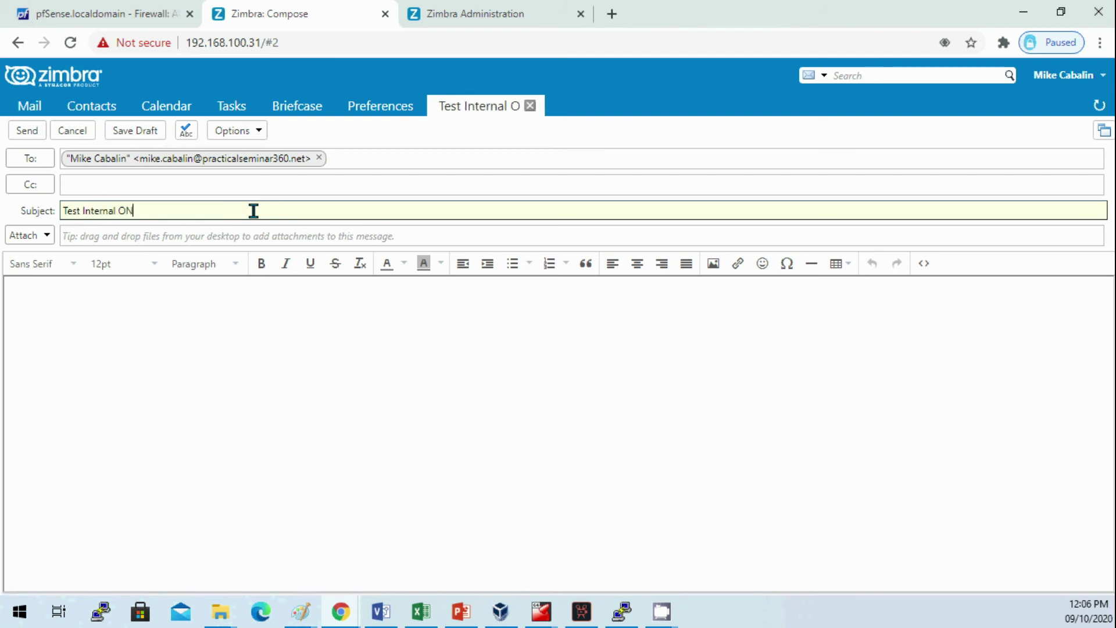
{"action": "key", "text": "BackSpace"}
{"action": "key", "text": "BackSpace"}
{"action": "type", "text": "nly"}
Step: Write a short greeting with 'Test 123' as the body, send it, and refresh the inbox
{"action": "left_click", "coordinate": [186, 315]}
{"action": "type", "text": "123"}
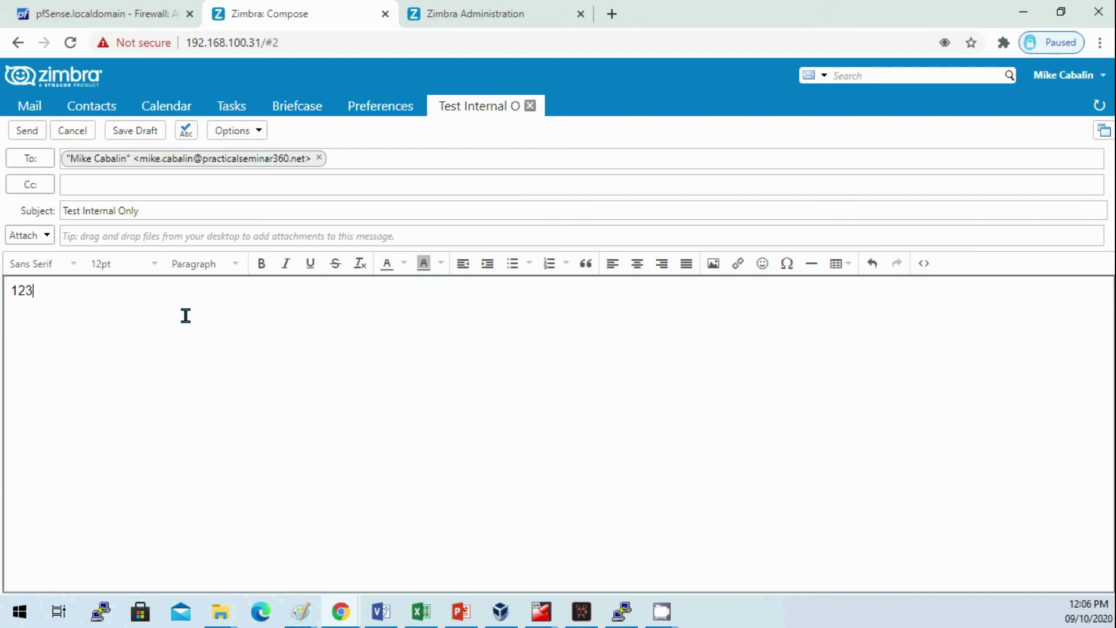
{"action": "key", "text": "ctrl+a"}
{"action": "type", "text": "Hello"}
{"action": "type", "text": " Mike, "}
{"action": "type", "text": "Test 123"}
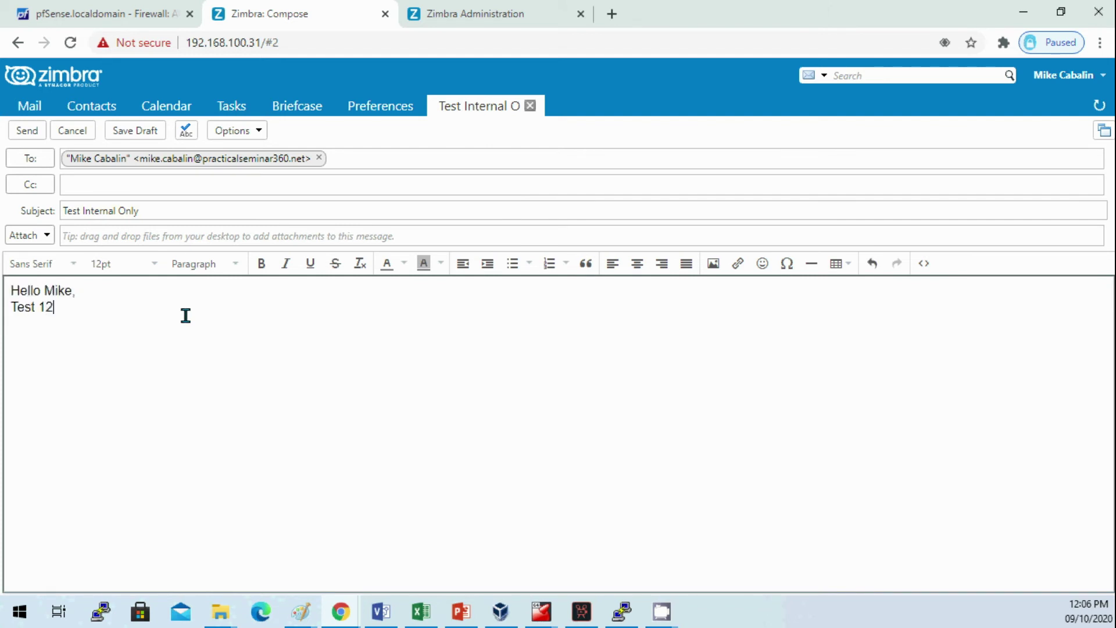
{"action": "left_click", "coordinate": [31, 134]}
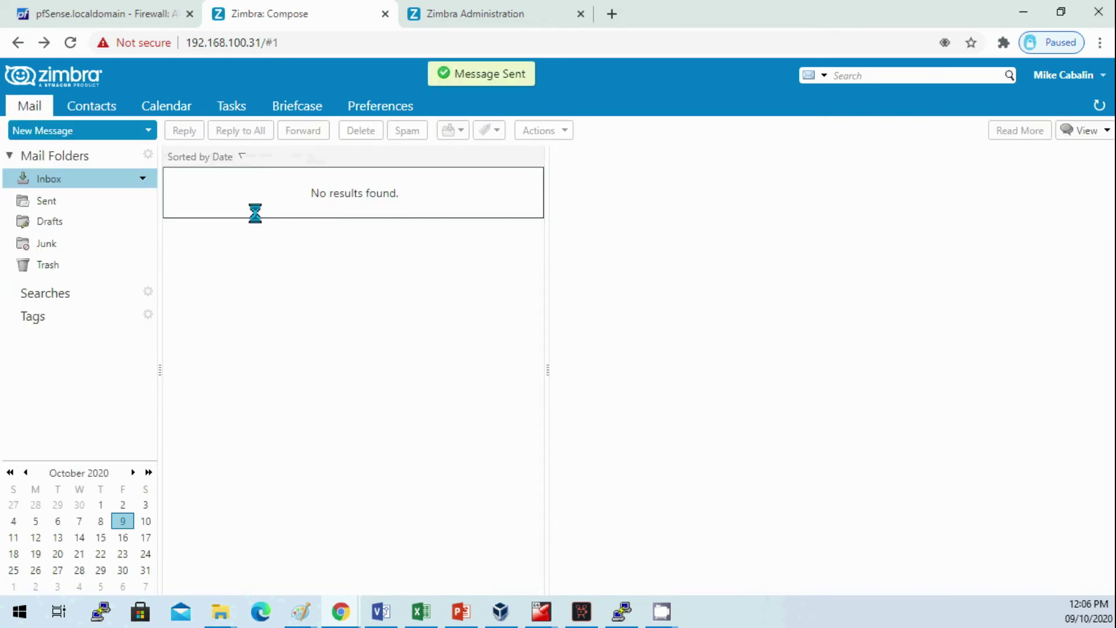
{"action": "left_click", "coordinate": [1093, 107]}
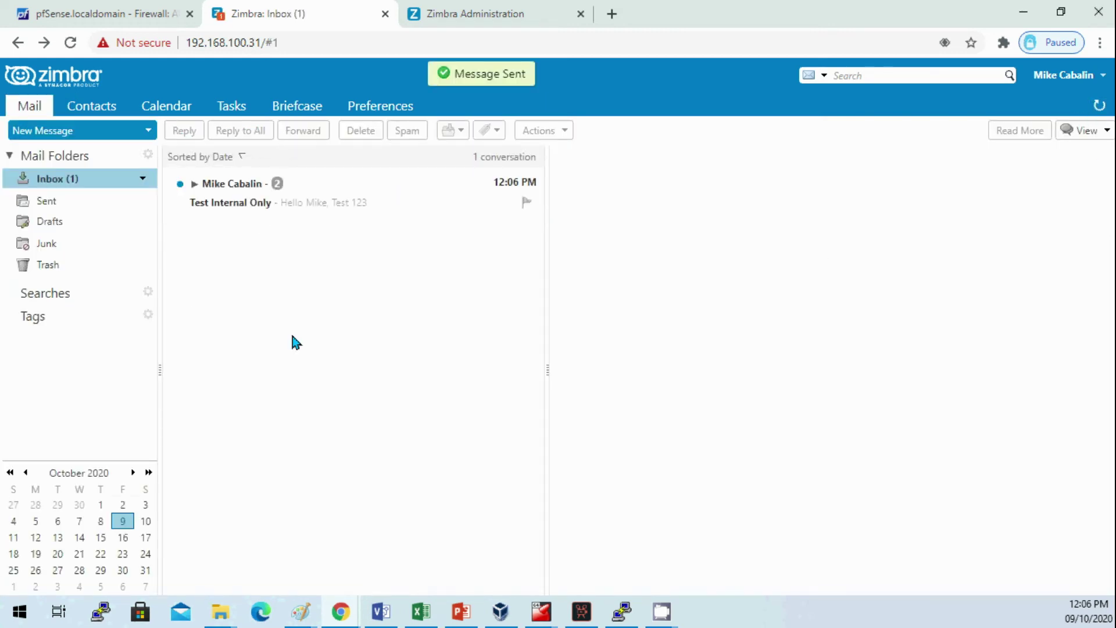
Step: Open the received Test Internal Only conversation to read its Test 123 body
{"action": "left_click", "coordinate": [223, 204]}
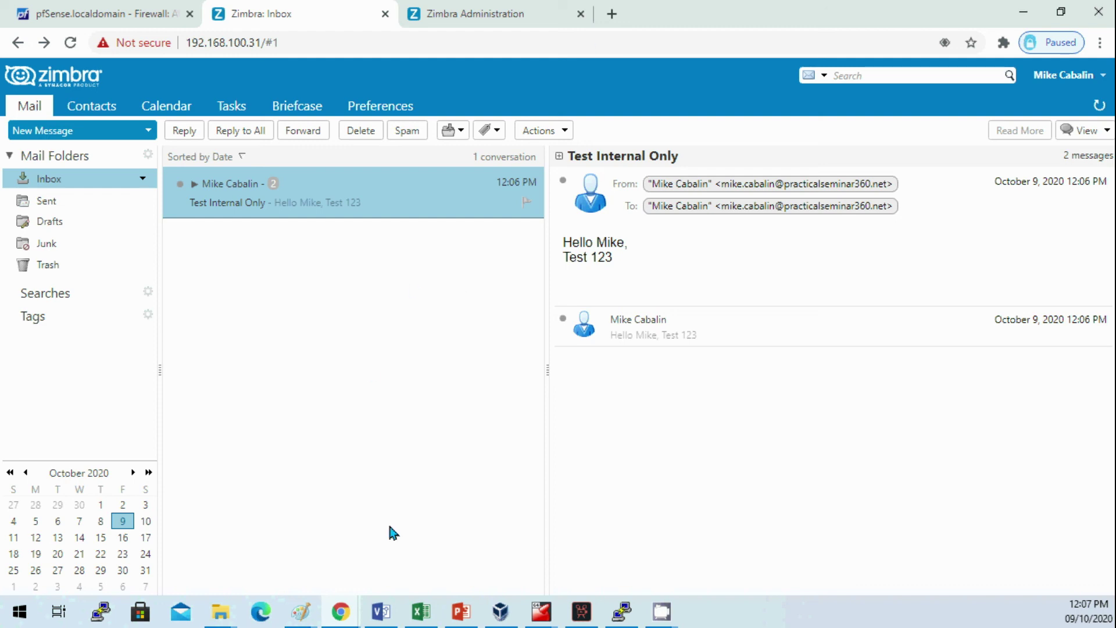
{"action": "mouse_move", "coordinate": [336, 619]}
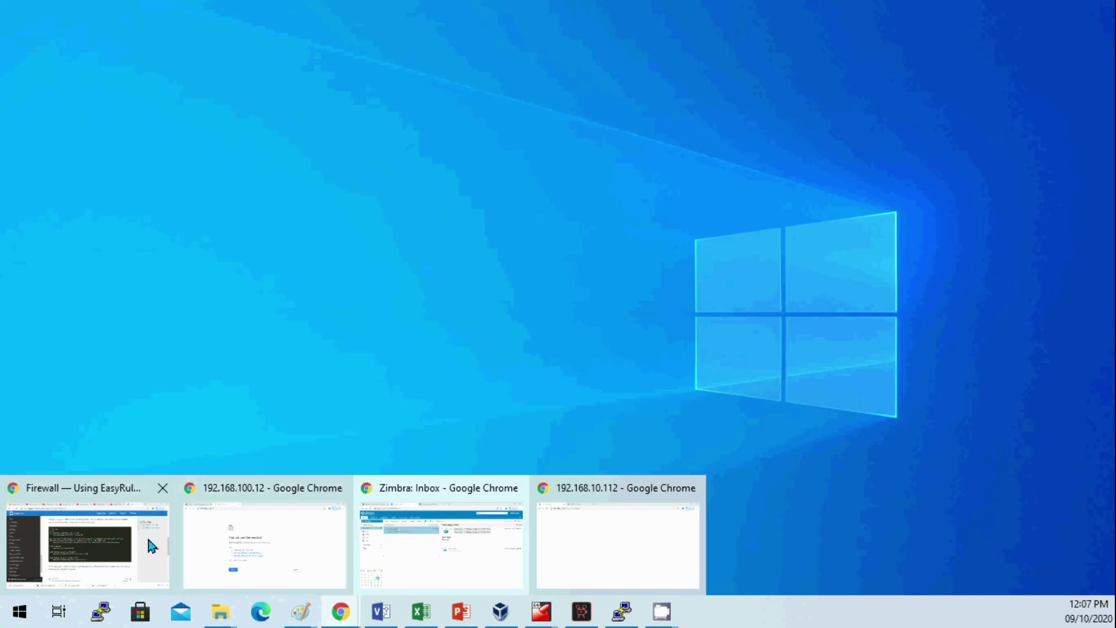
Step: Switch to the other Chrome window and close its unreachable 192.168.100.12 tab
{"action": "left_click", "coordinate": [275, 537]}
{"action": "left_click", "coordinate": [385, 14]}
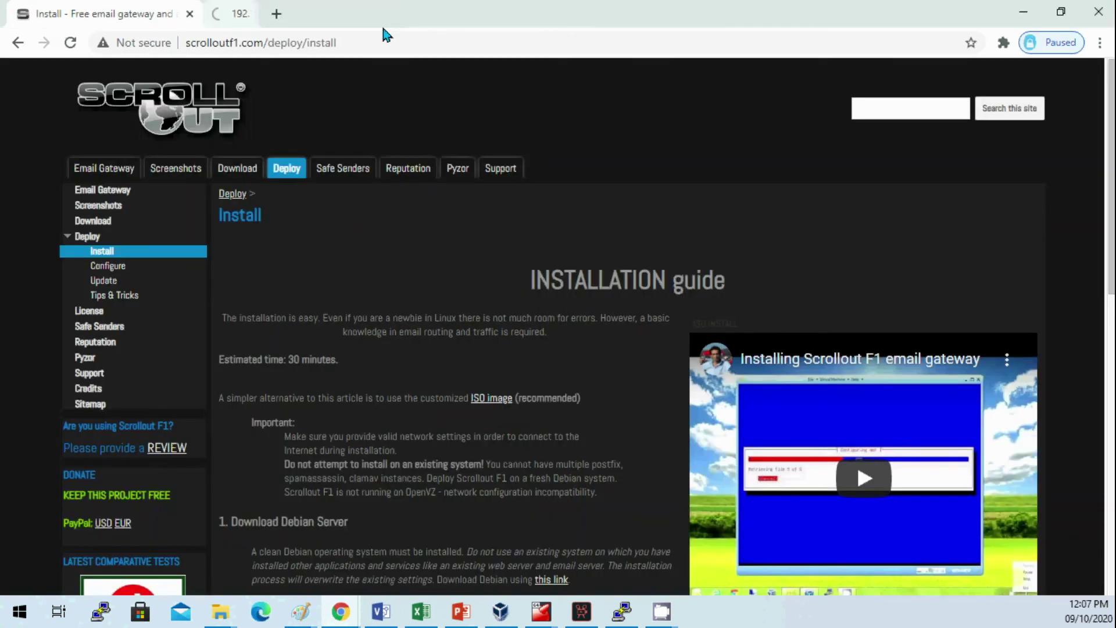